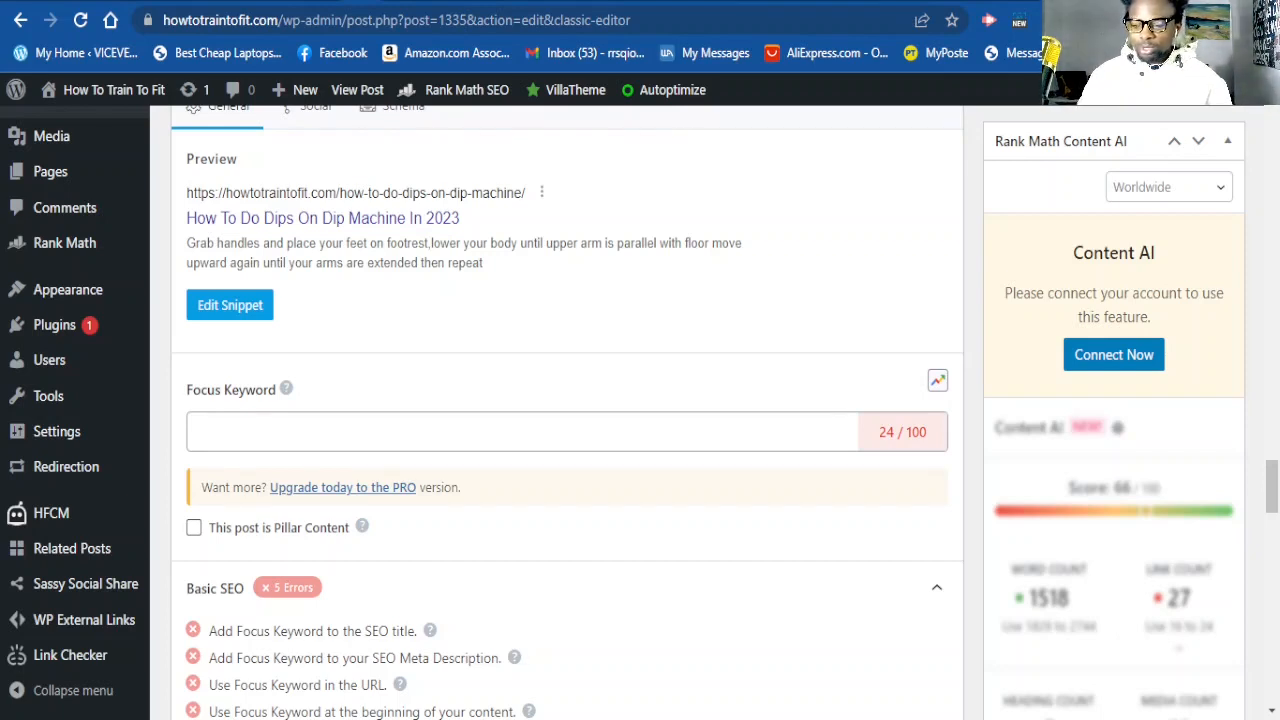
- Open the post's permalink slug for editing, select the whole slug and accept it
left_click(530, 432)
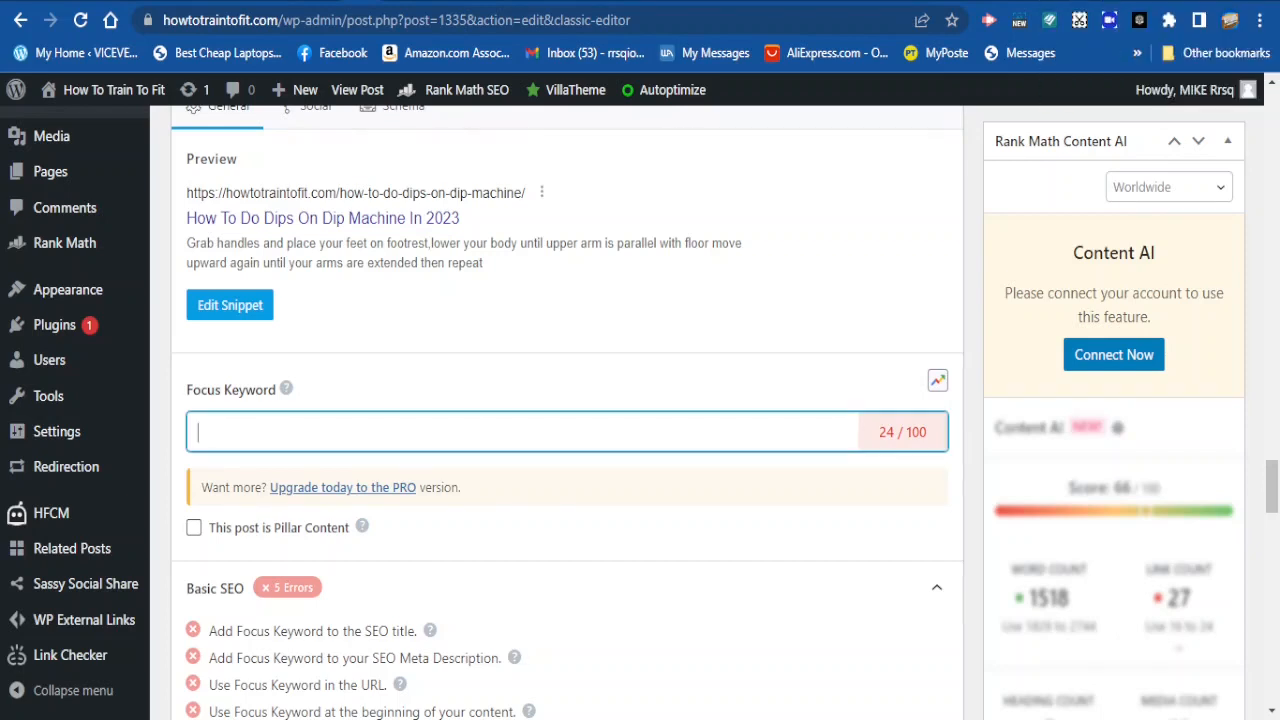
scroll(608, 270, "up", 2)
left_click_drag(1274, 493, 1273, 126)
scroll(697, 416, "down", 4)
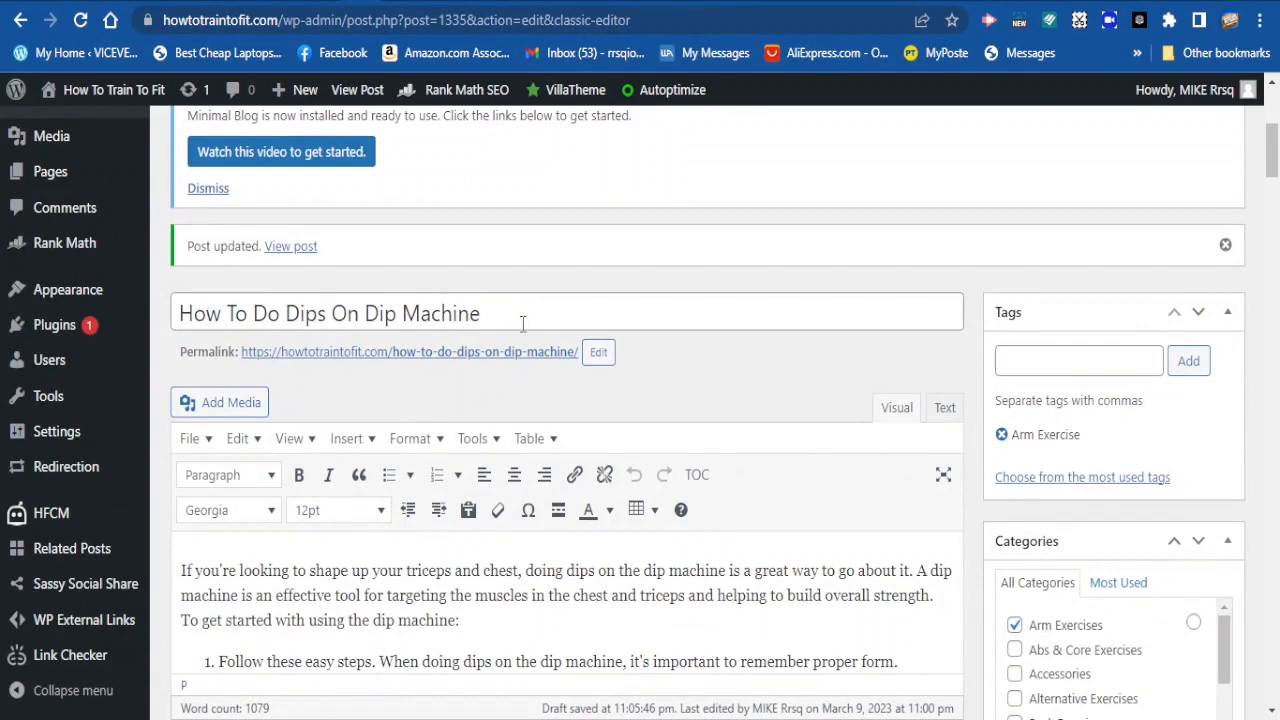
left_click(598, 352)
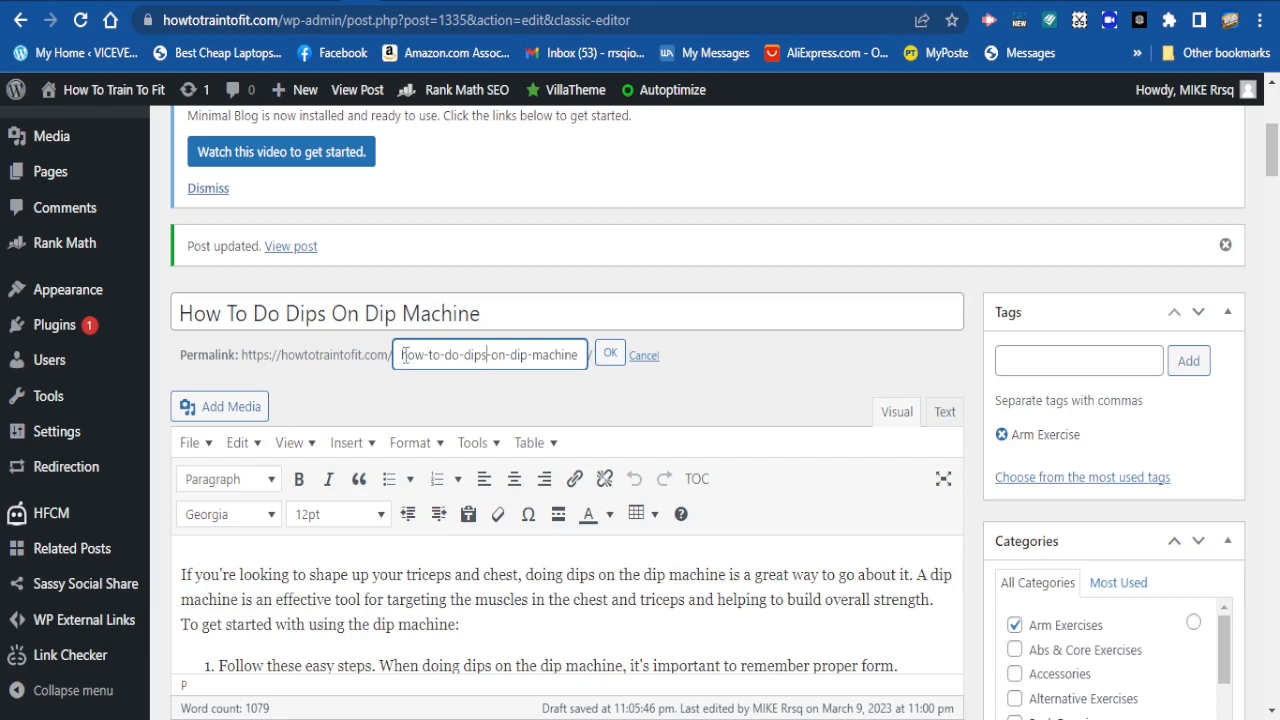
left_click_drag(403, 356, 603, 356)
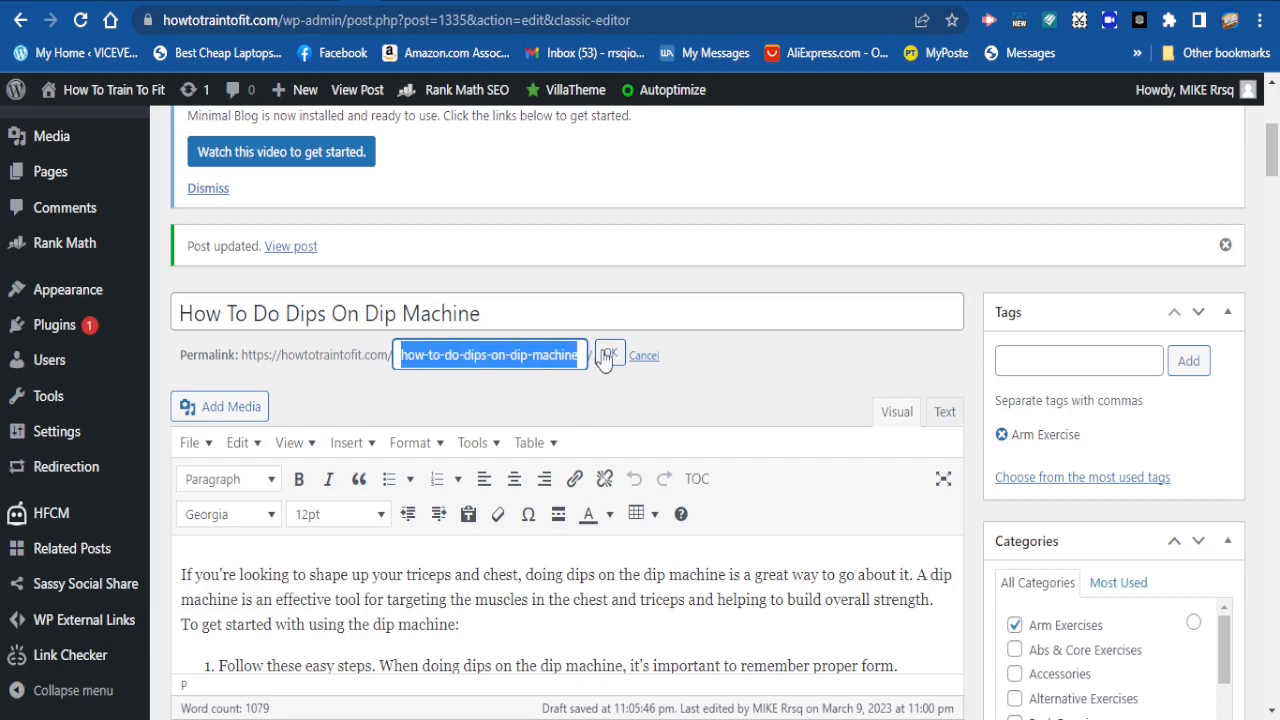
left_click(568, 392)
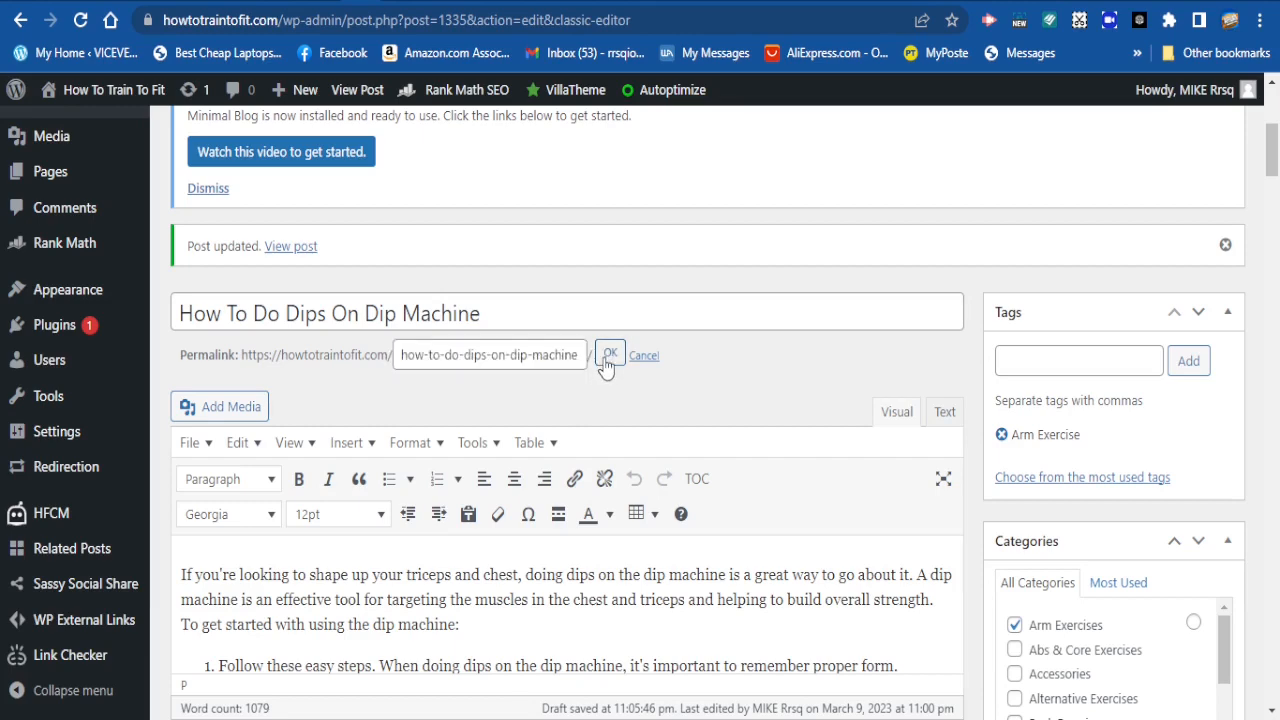
left_click(607, 357)
- Review the article body from the introduction through the exercise sections to Final Thoughts
scroll(445, 465, "down", 1)
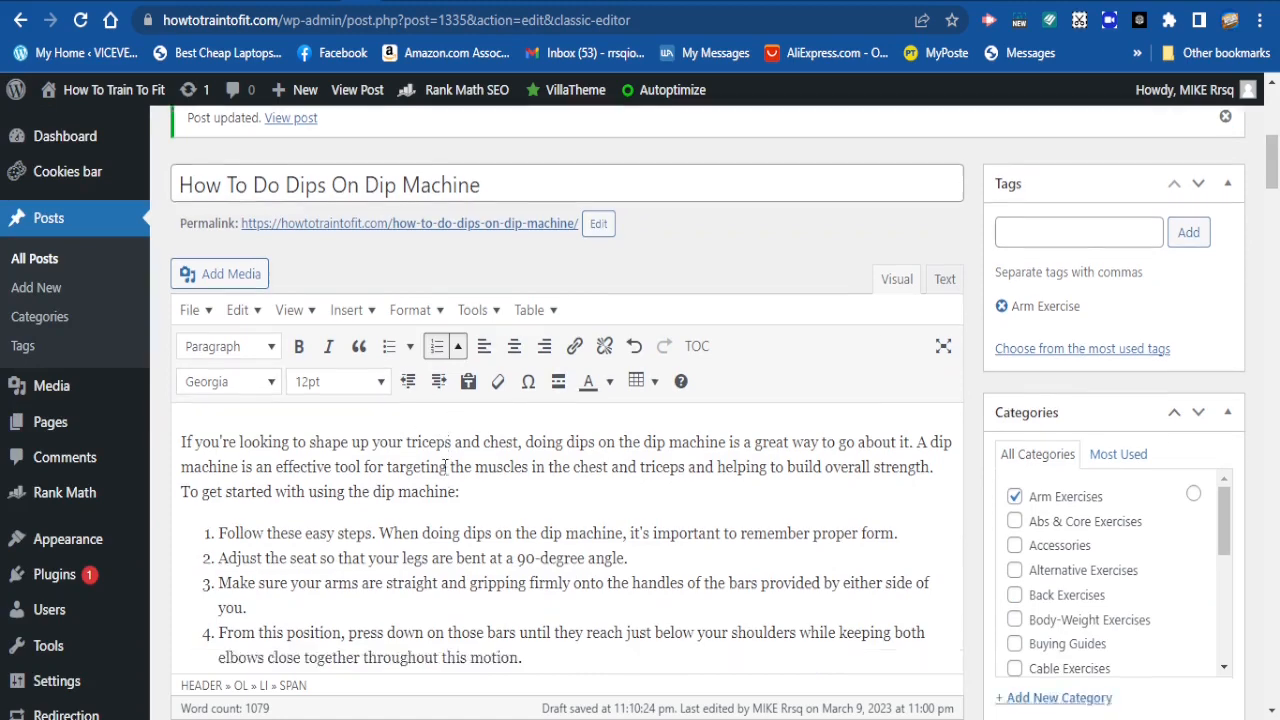
scroll(445, 465, "down", 3)
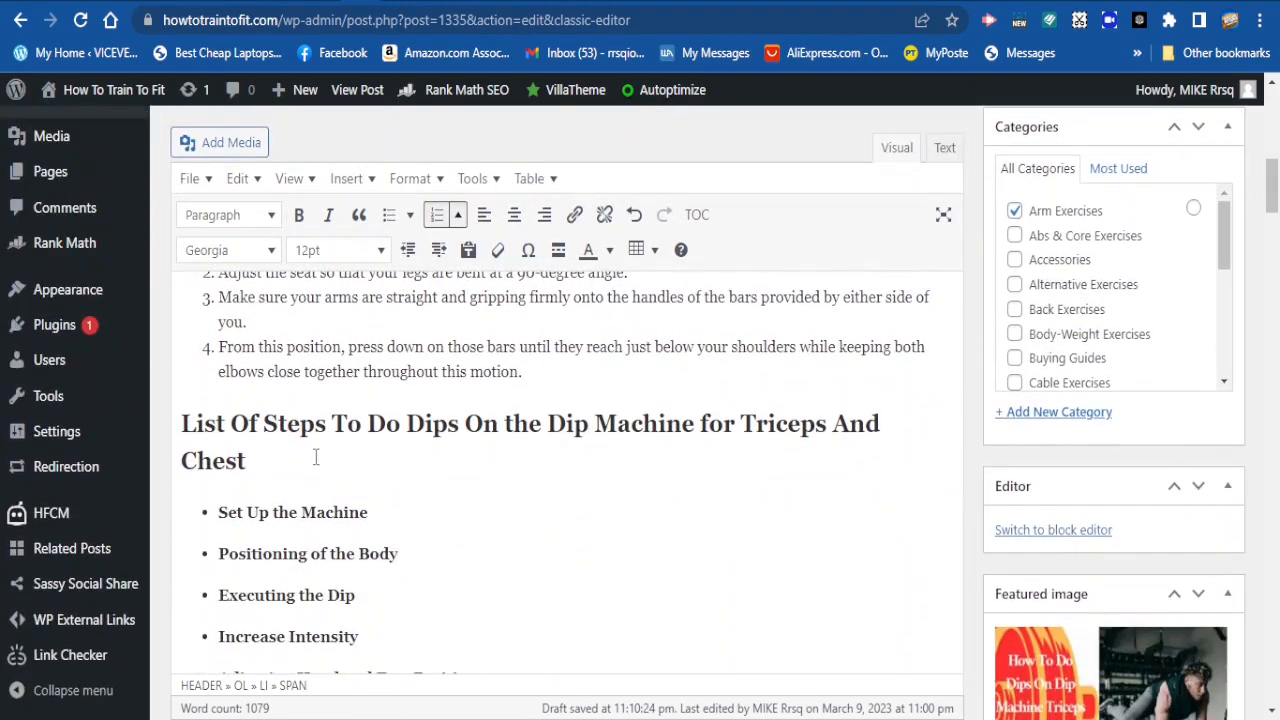
scroll(315, 457, "down", 3)
scroll(358, 487, "down", 5)
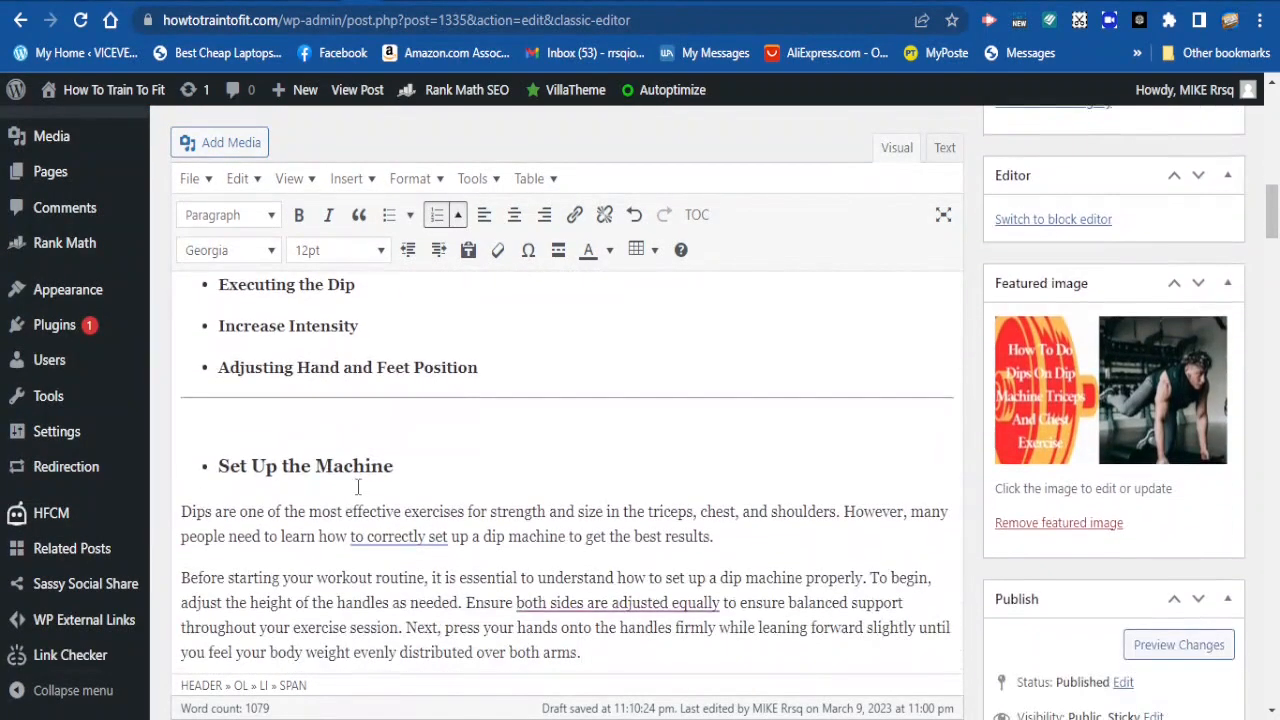
scroll(711, 517, "down", 10)
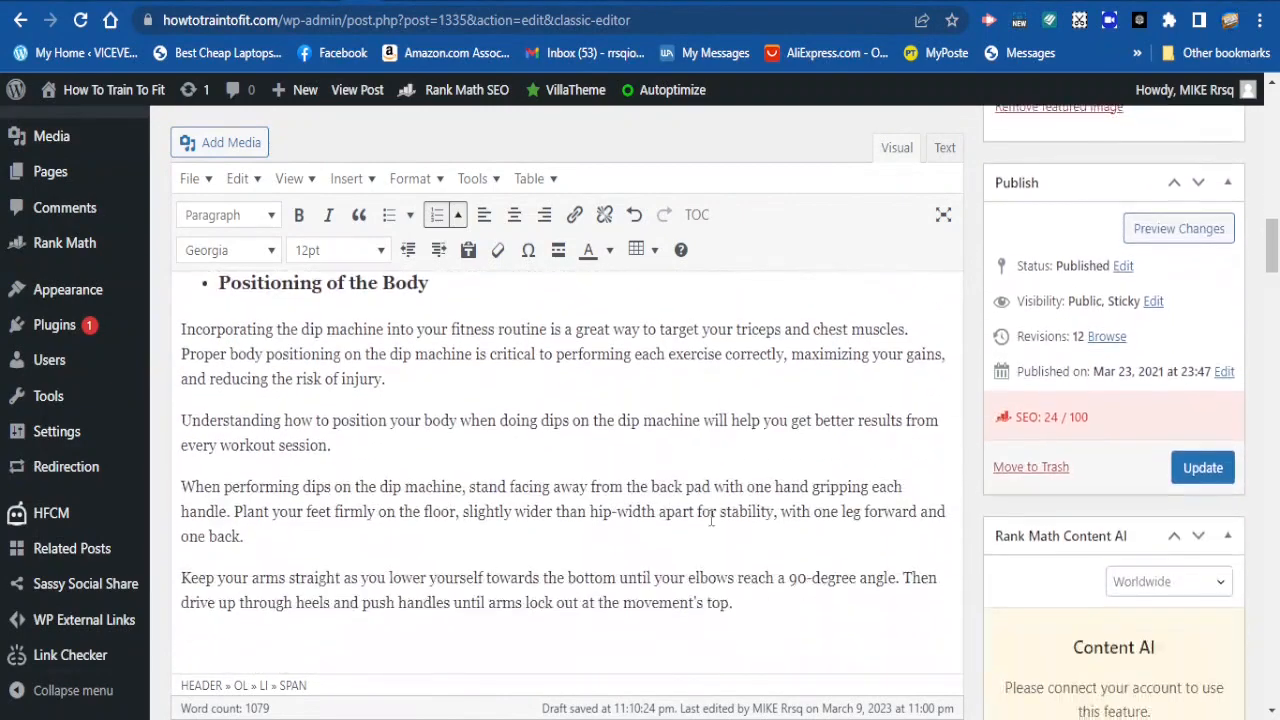
scroll(700, 522, "up", 2)
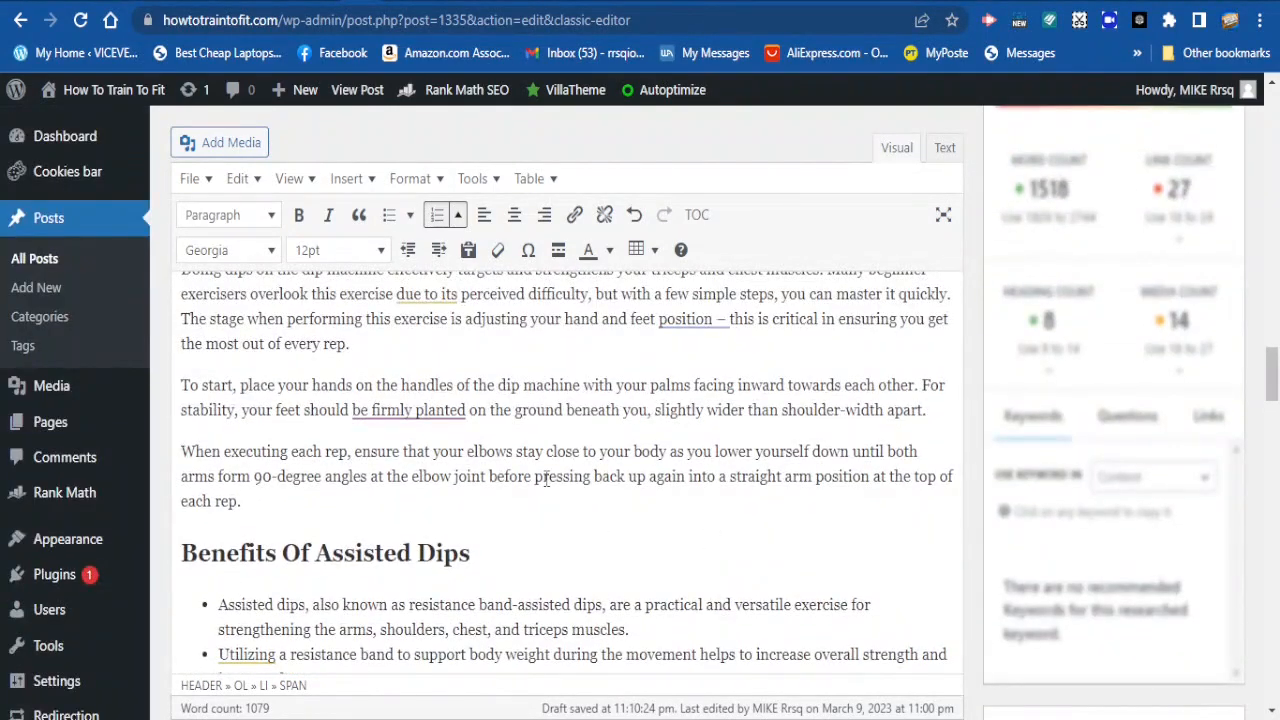
scroll(546, 480, "down", 6)
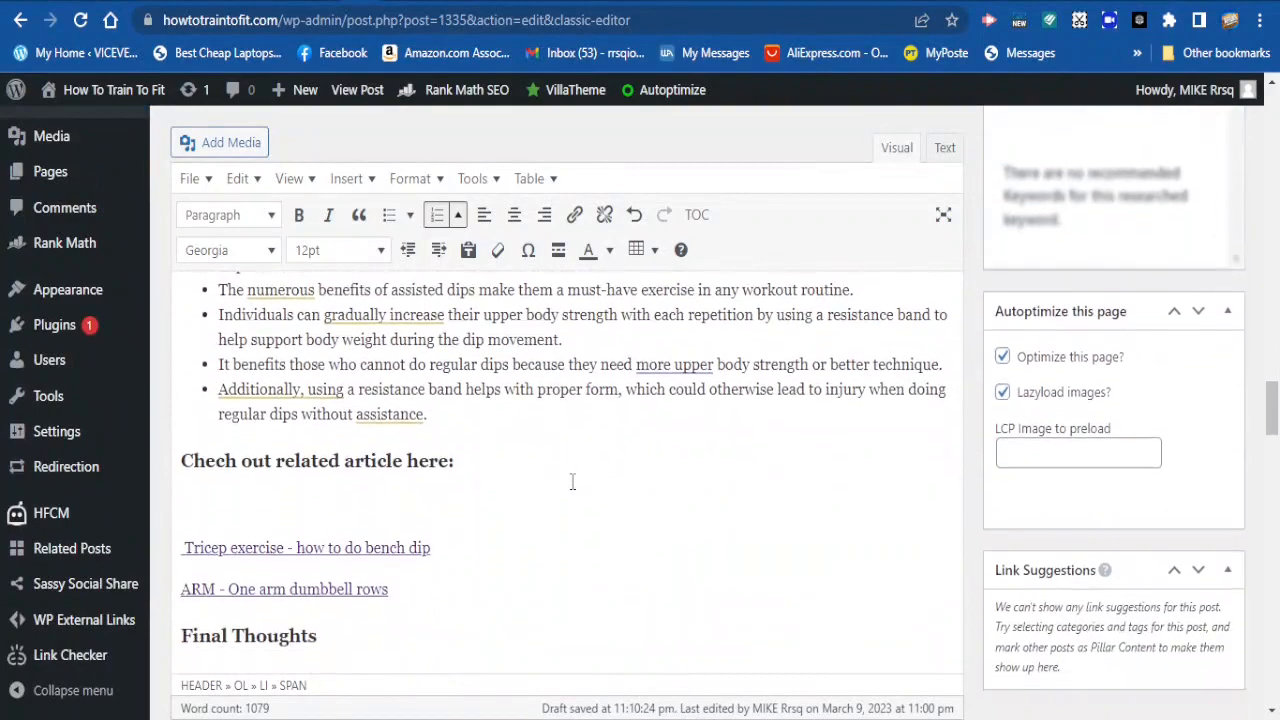
scroll(590, 480, "down", 1)
scroll(625, 484, "up", 2)
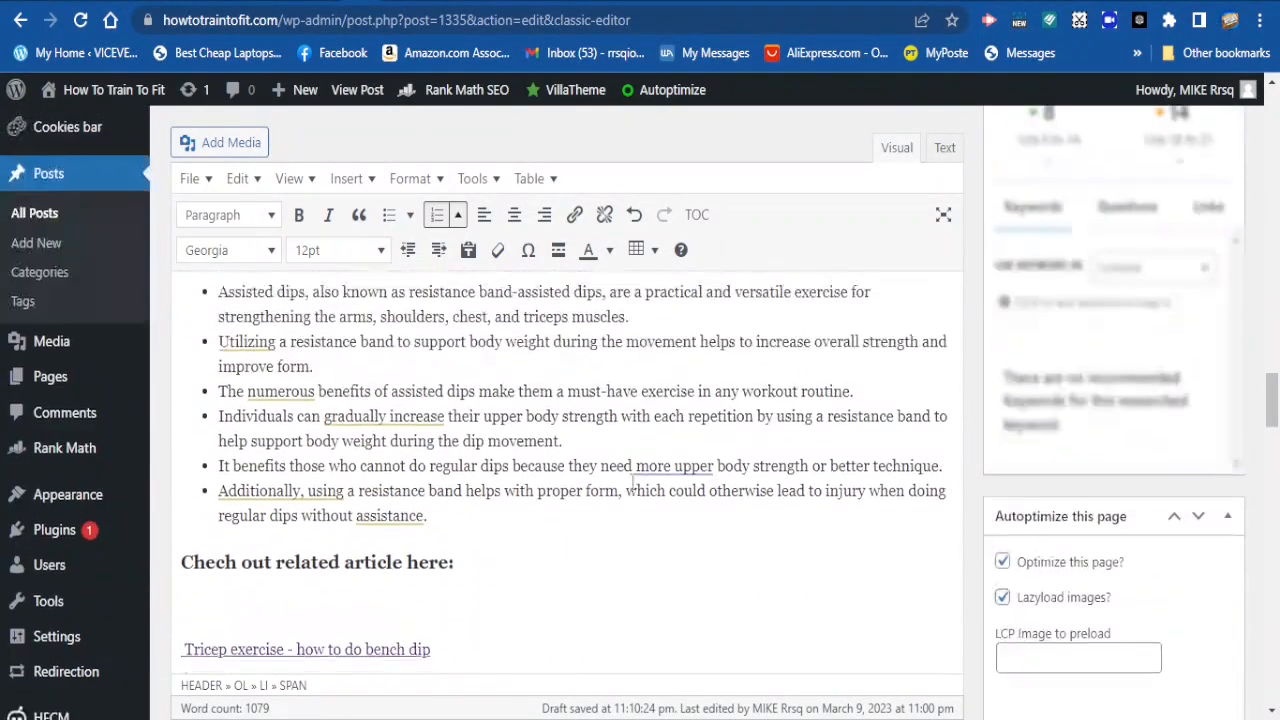
scroll(520, 482, "down", 2)
scroll(517, 486, "up", 2)
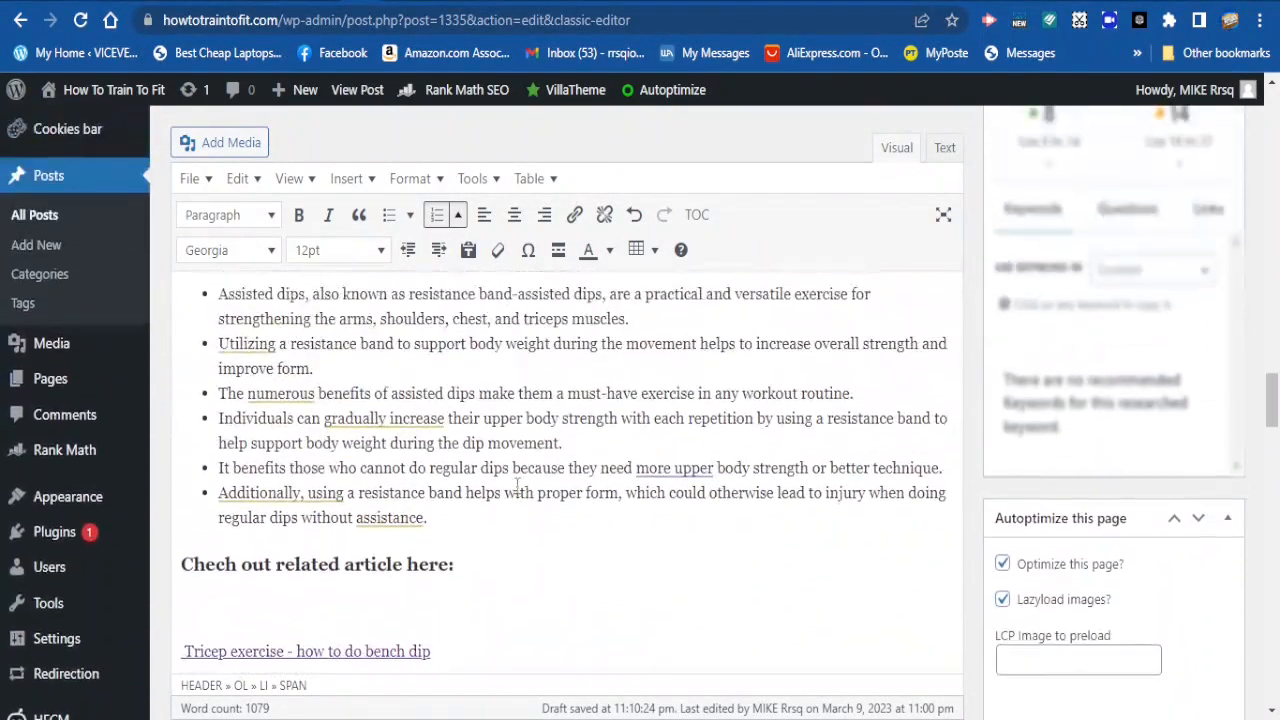
scroll(483, 505, "down", 1)
scroll(404, 442, "up", 2)
scroll(408, 447, "down", 2)
scroll(400, 440, "down", 1)
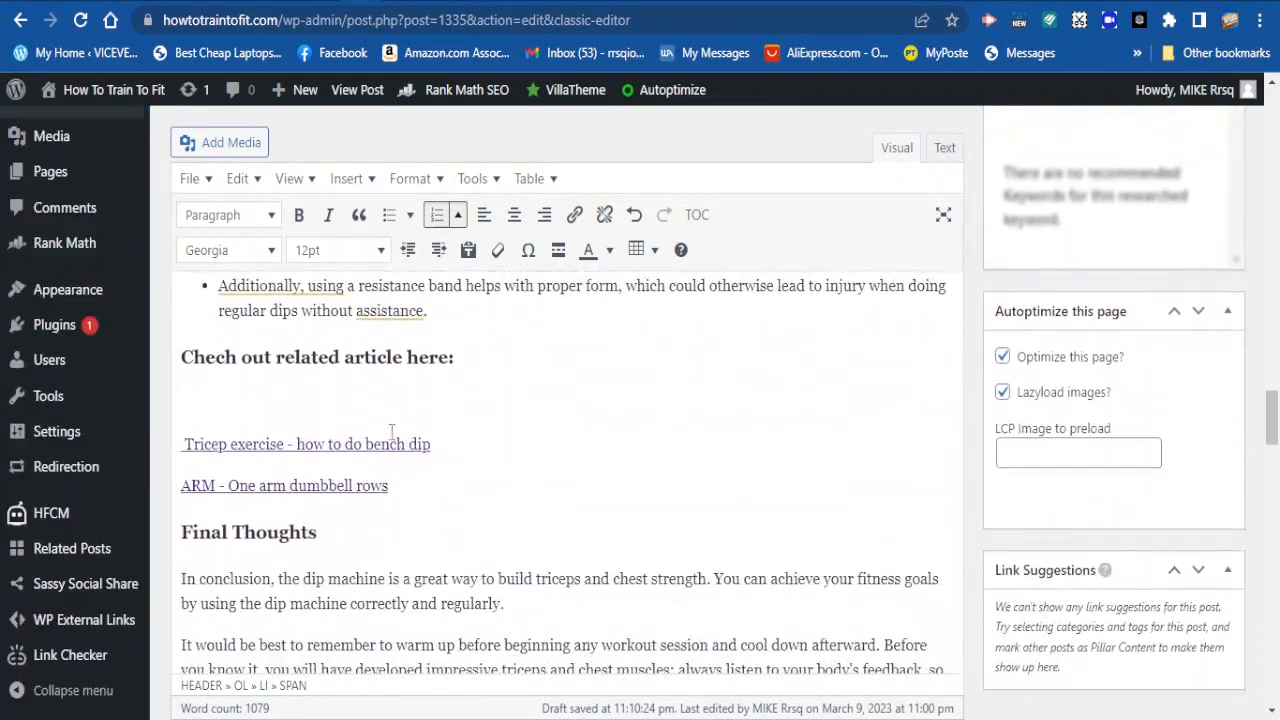
scroll(281, 385, "down", 1)
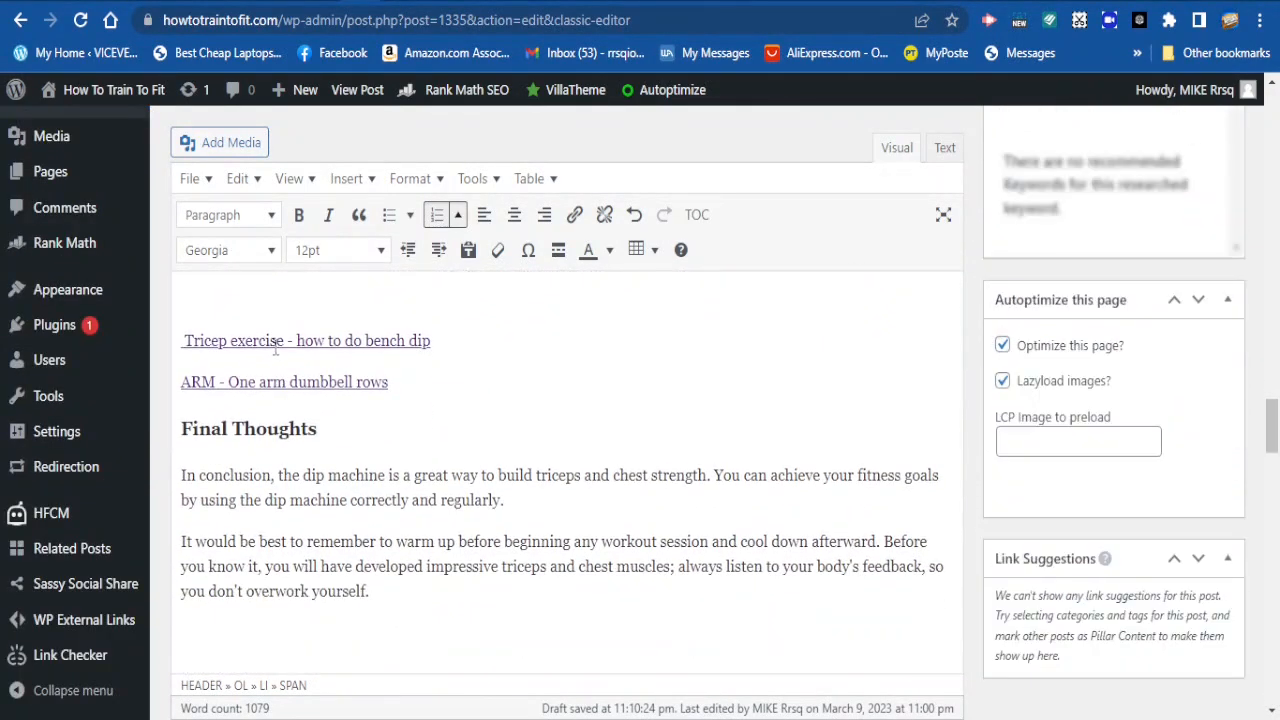
- Inspect the link targets of the bench dip and one arm dumbbell rows related articles
left_click(275, 345)
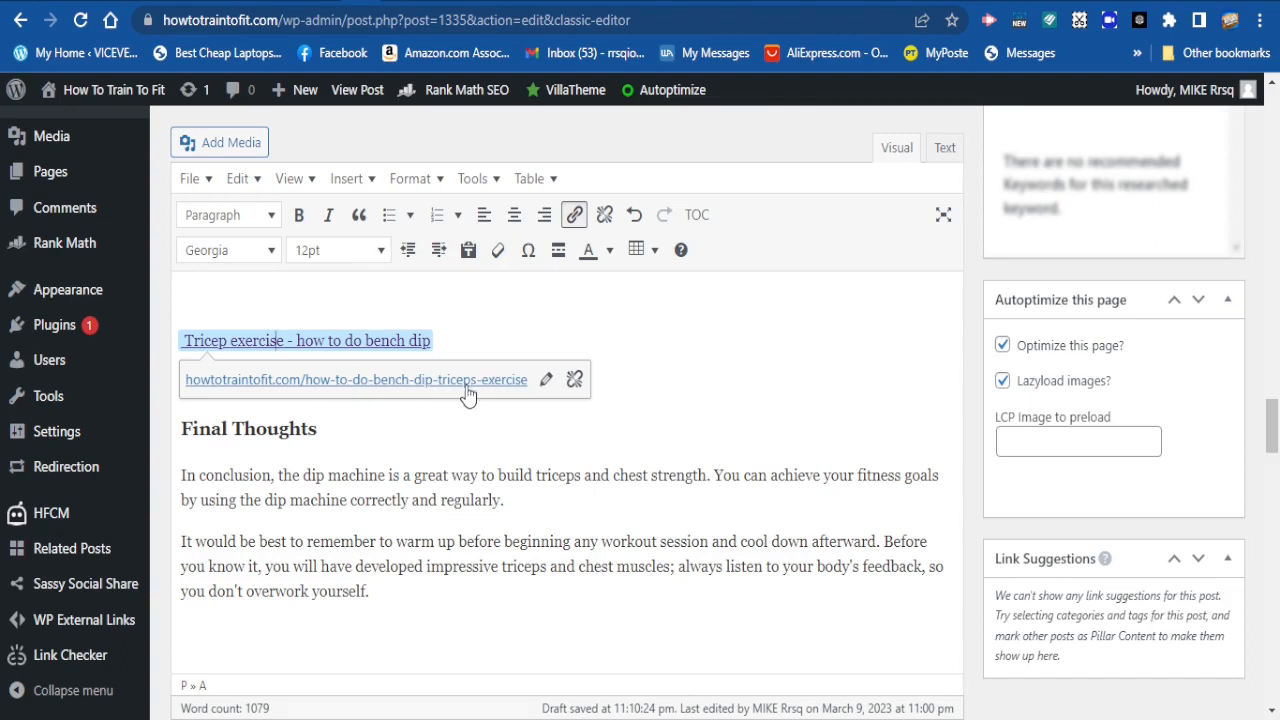
left_click(397, 424)
left_click(324, 393)
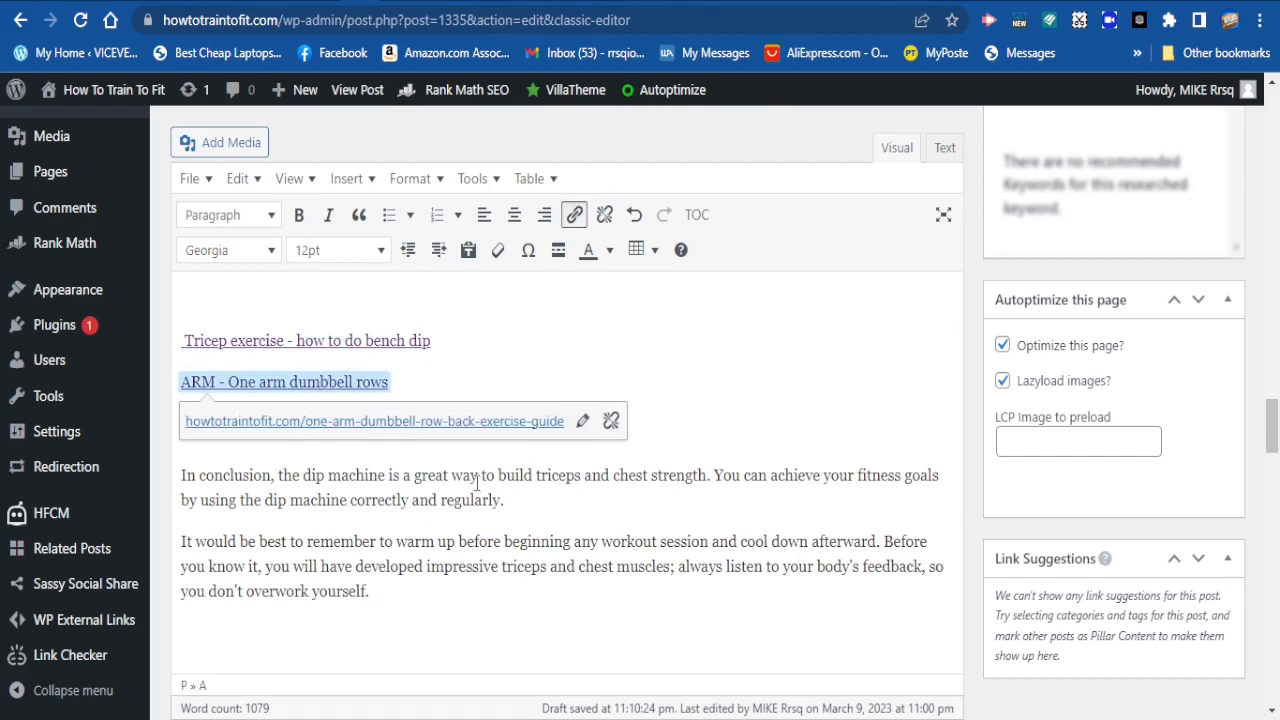
- Enter "Dips on dip machine" as the post's Rank Math focus keyword
scroll(469, 490, "down", 5)
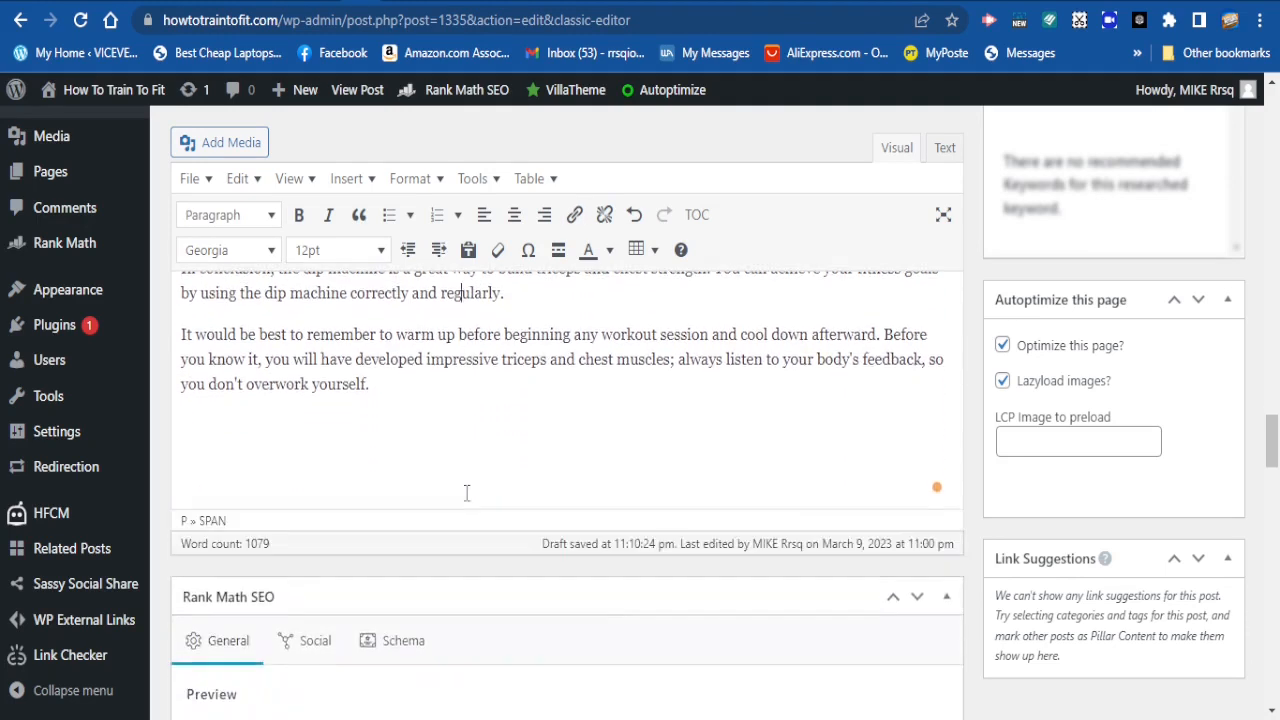
scroll(465, 492, "down", 1)
scroll(465, 500, "down", 3)
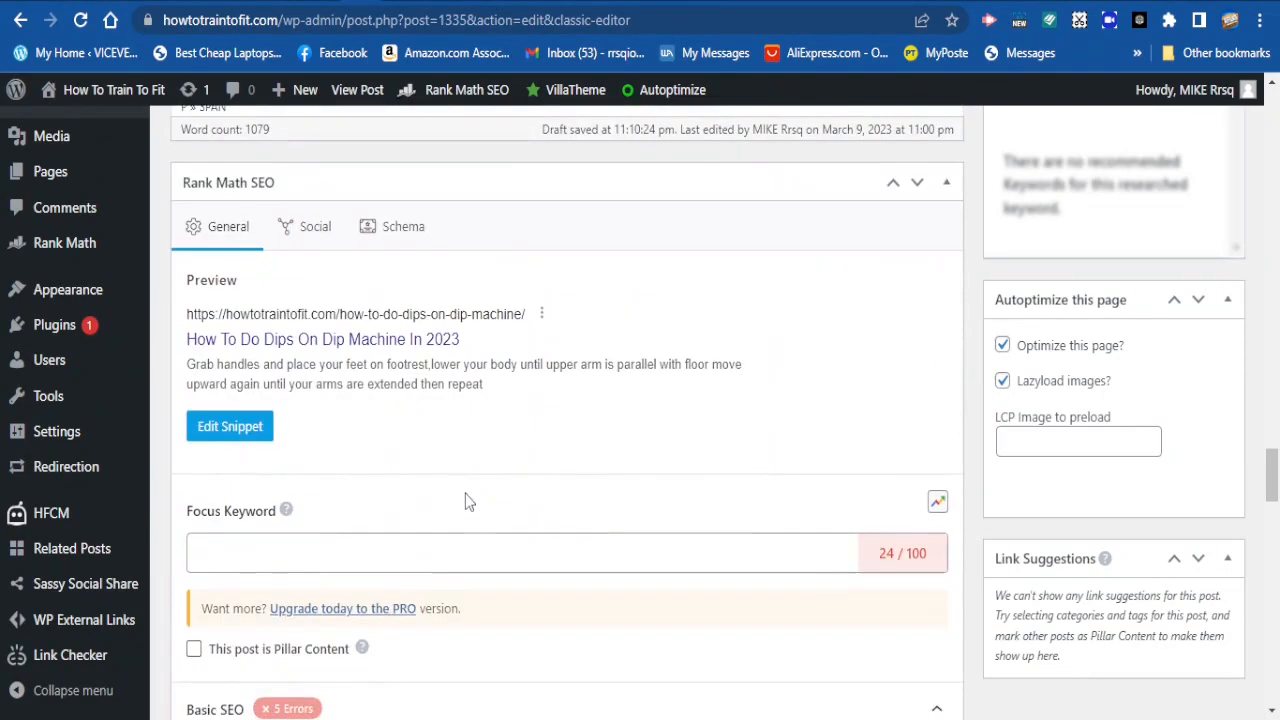
left_click(297, 444)
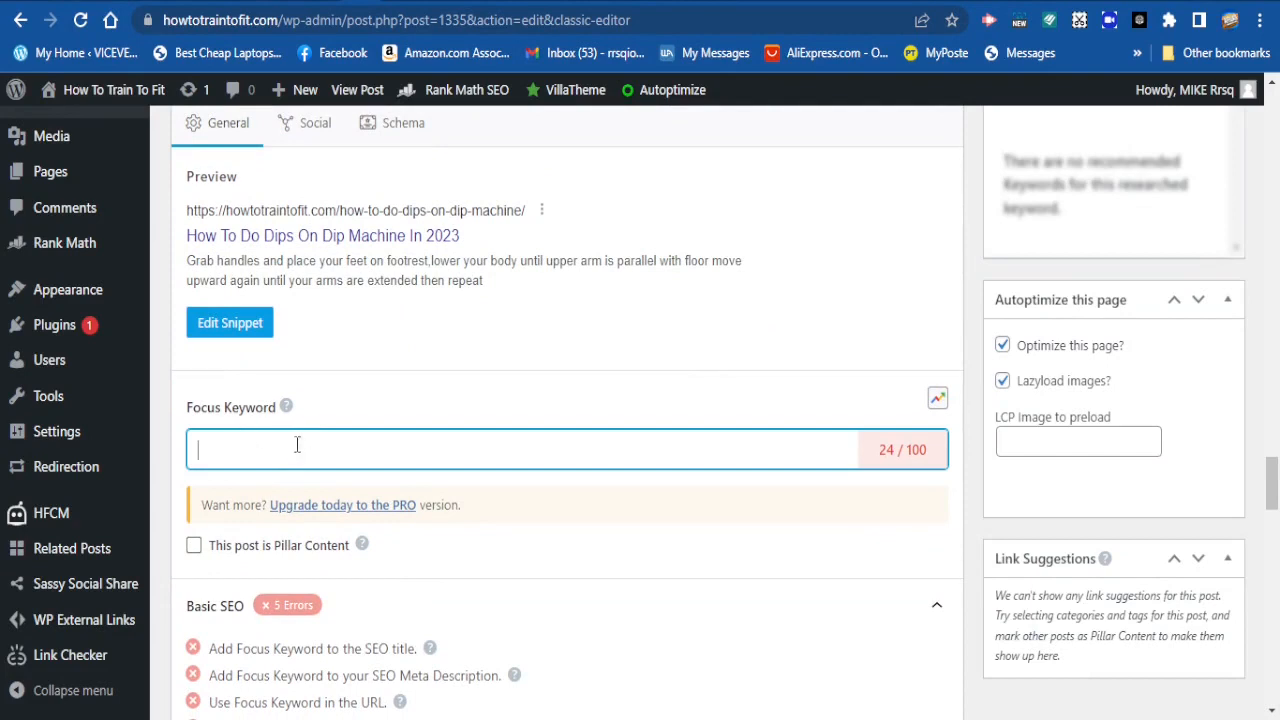
type("Dip on dip machine")
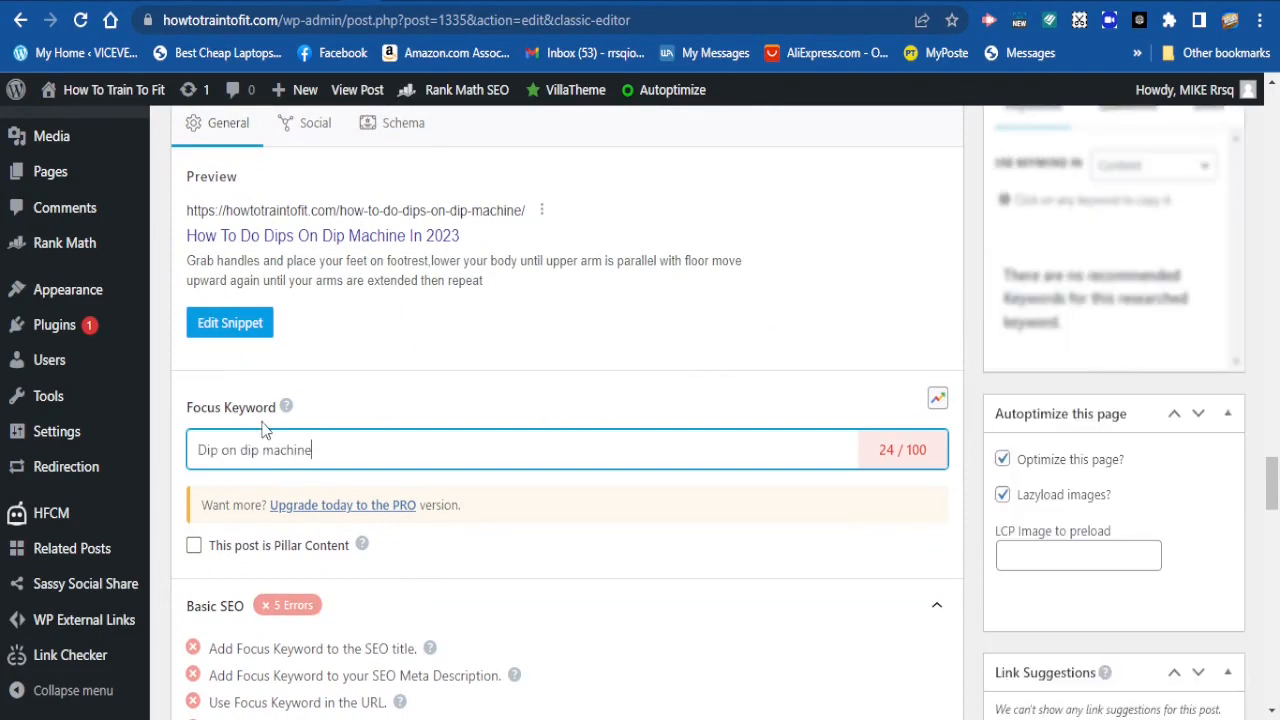
type("s")
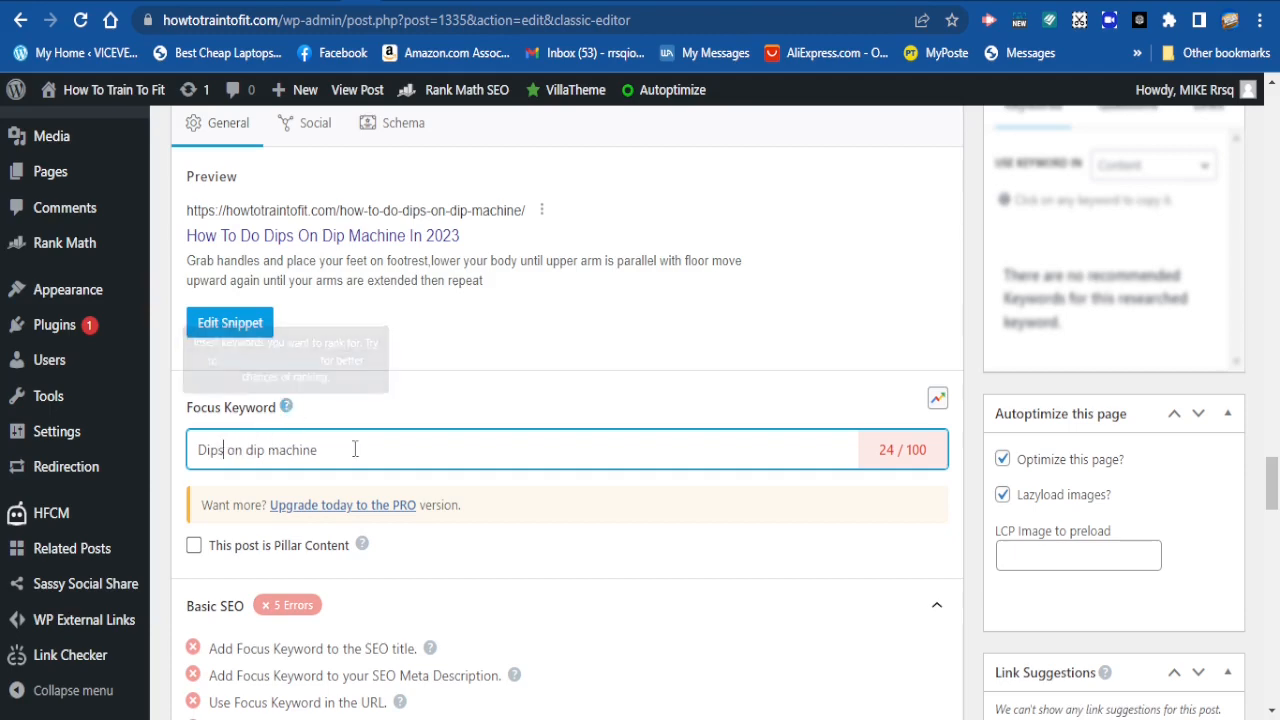
- Examine the SEO checks, the Excerpt field below them and the snippet preview for the focus keyword
scroll(357, 455, "down", 2)
scroll(409, 449, "down", 3)
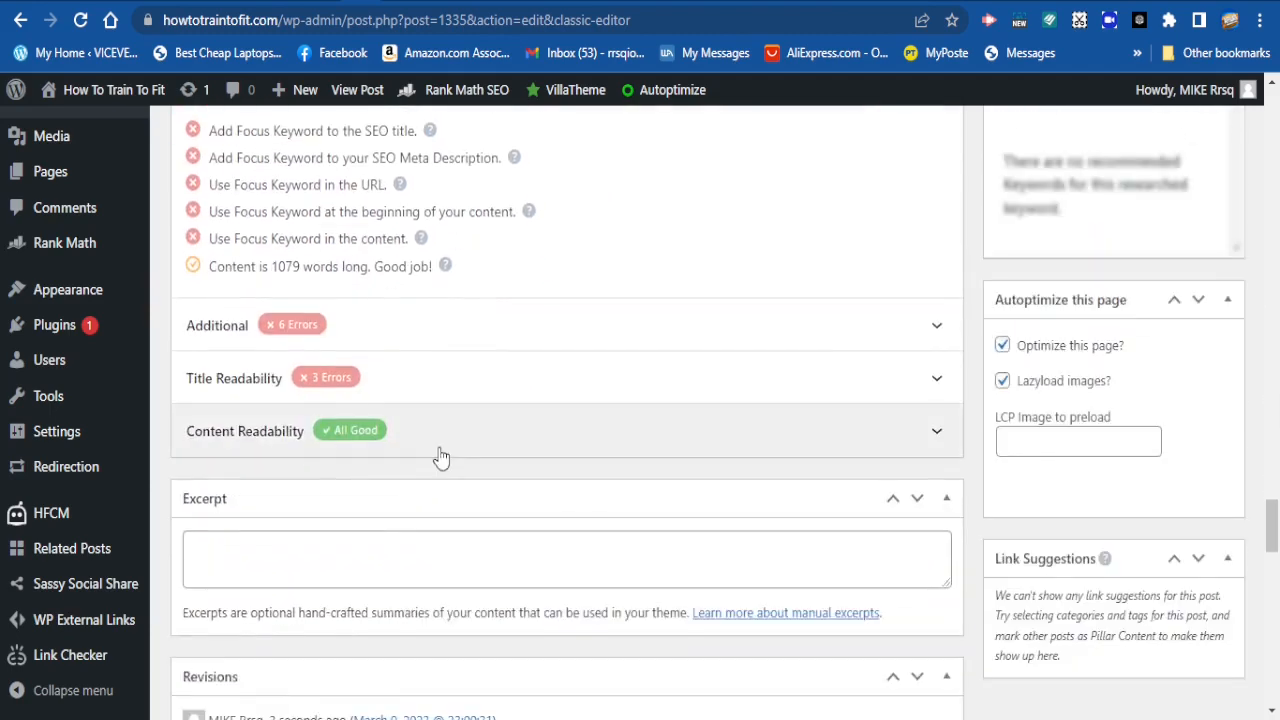
scroll(442, 457, "down", 2)
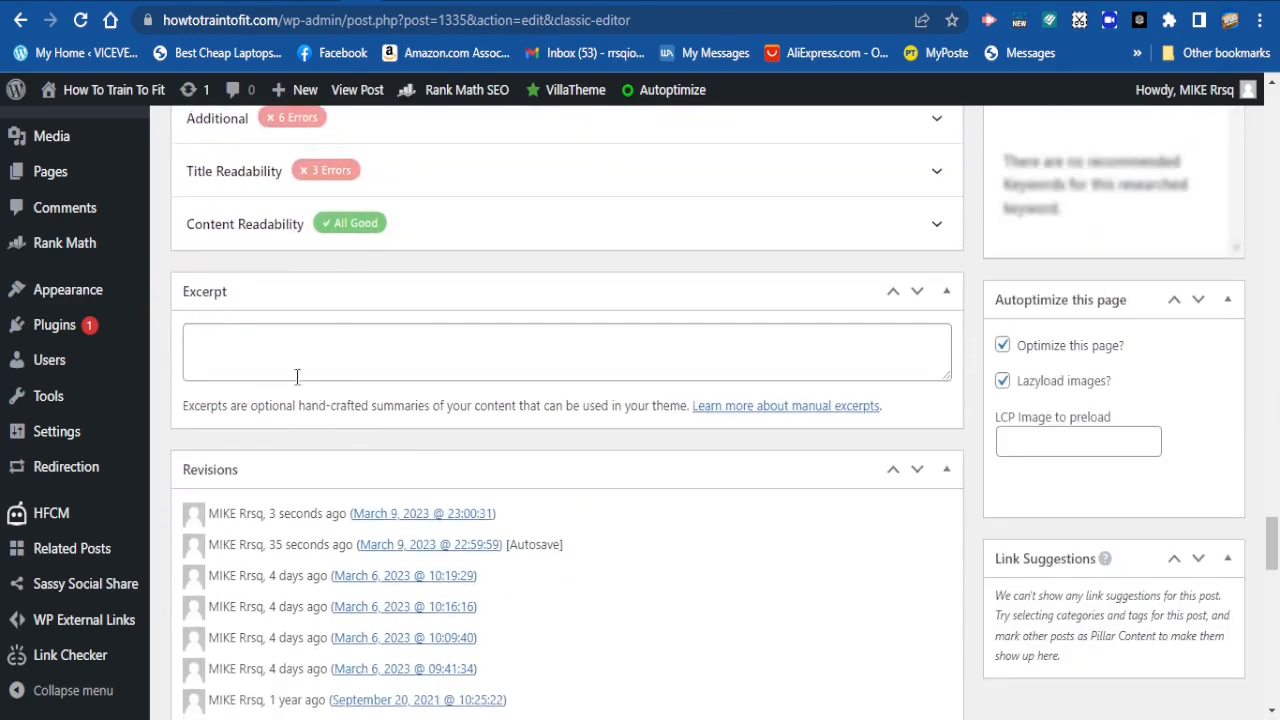
left_click(263, 342)
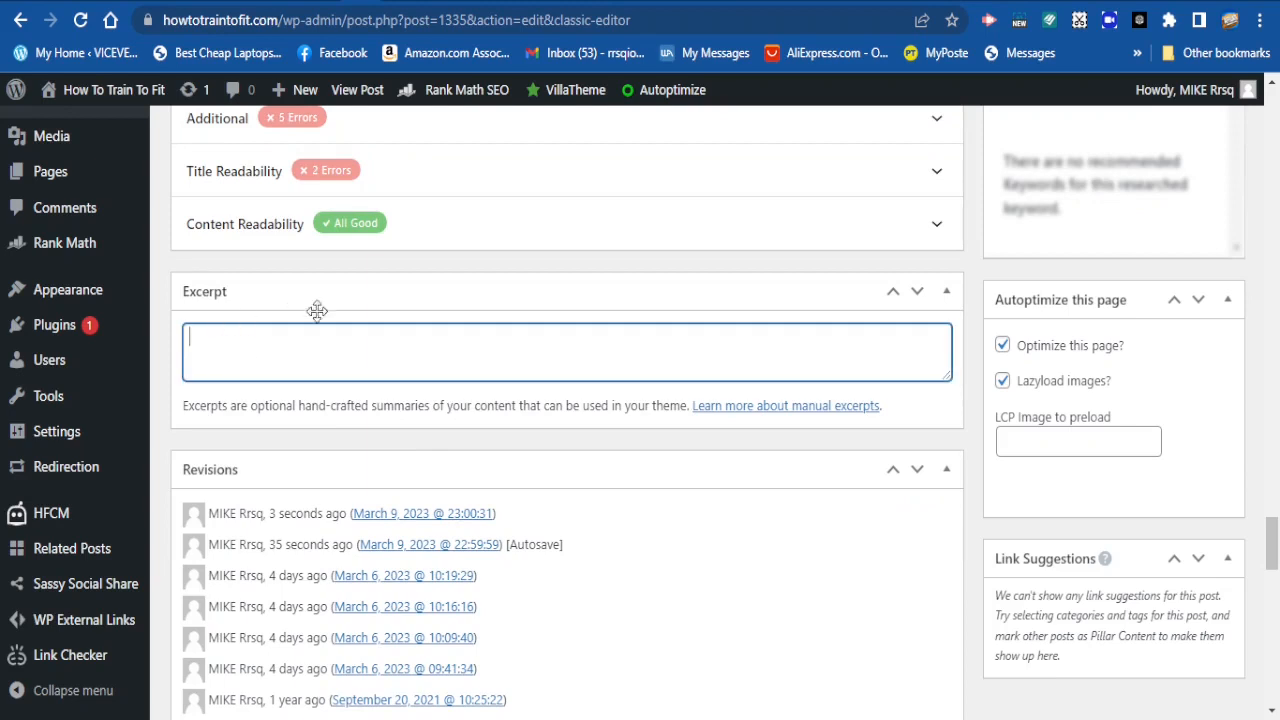
scroll(517, 400, "up", 1)
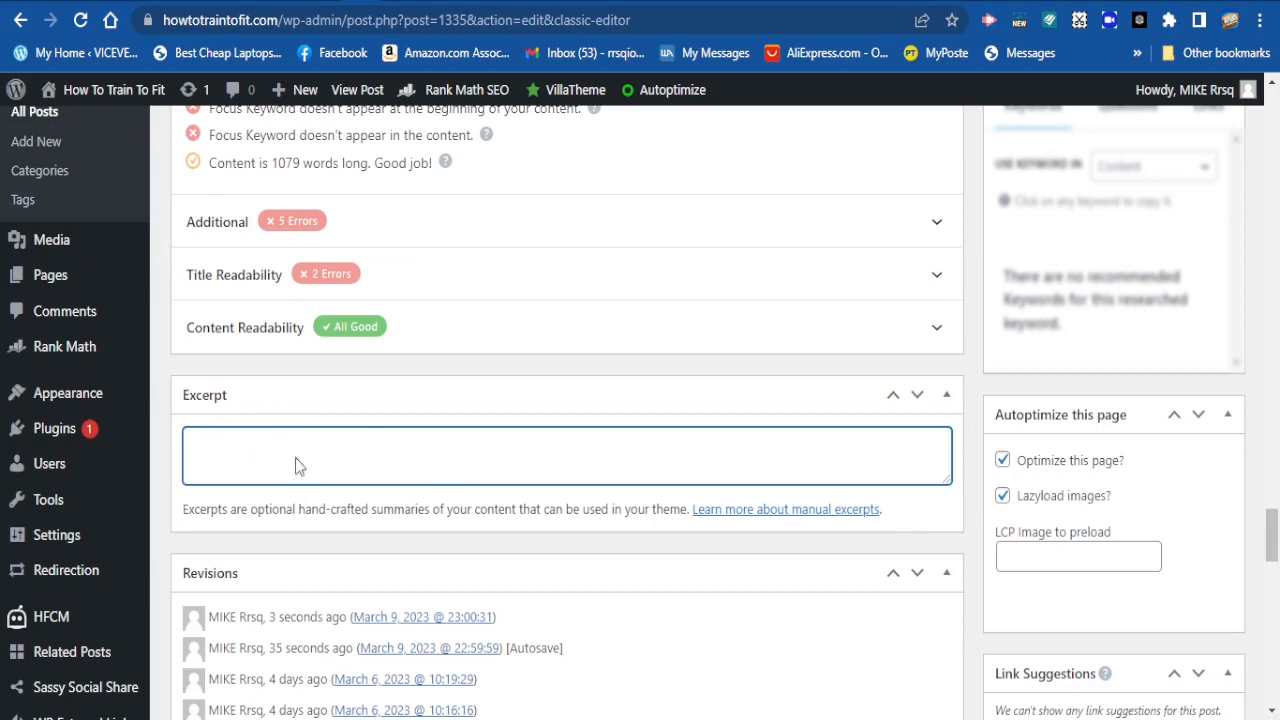
scroll(623, 403, "up", 6)
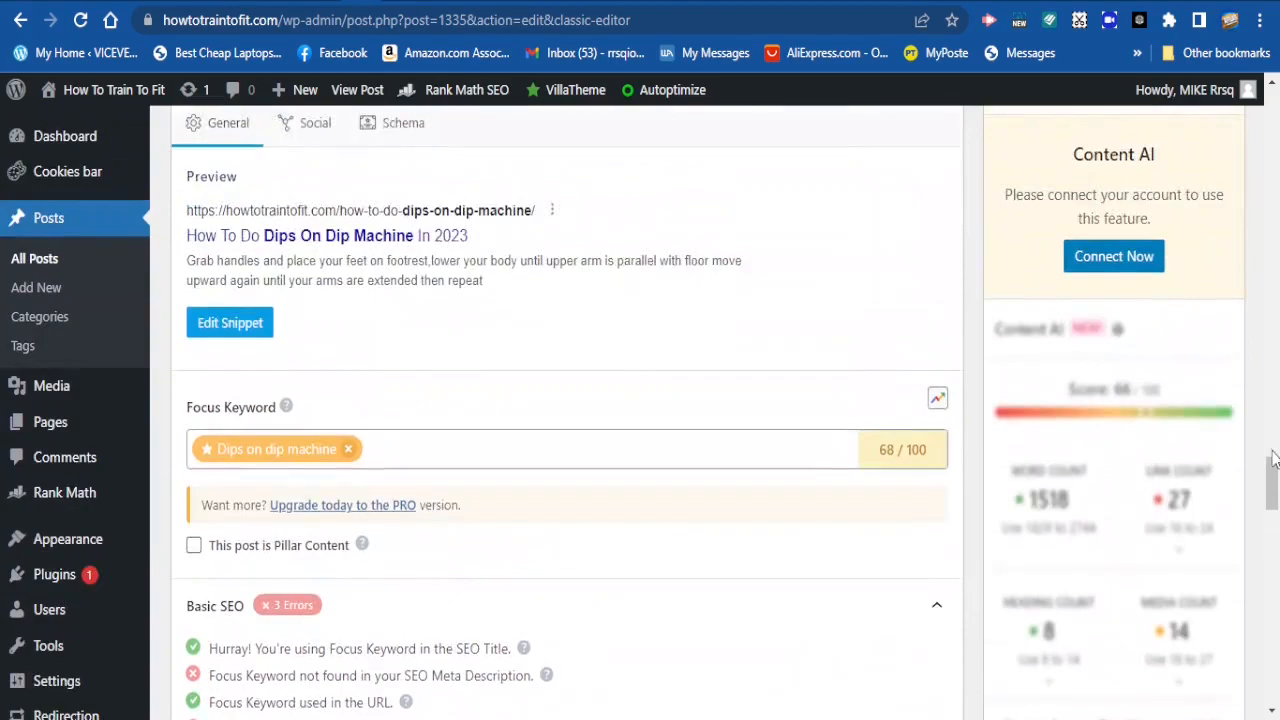
- Return to the start of the post and examine its assigned tags
left_click_drag(1272, 475, 1272, 104)
scroll(975, 398, "down", 5)
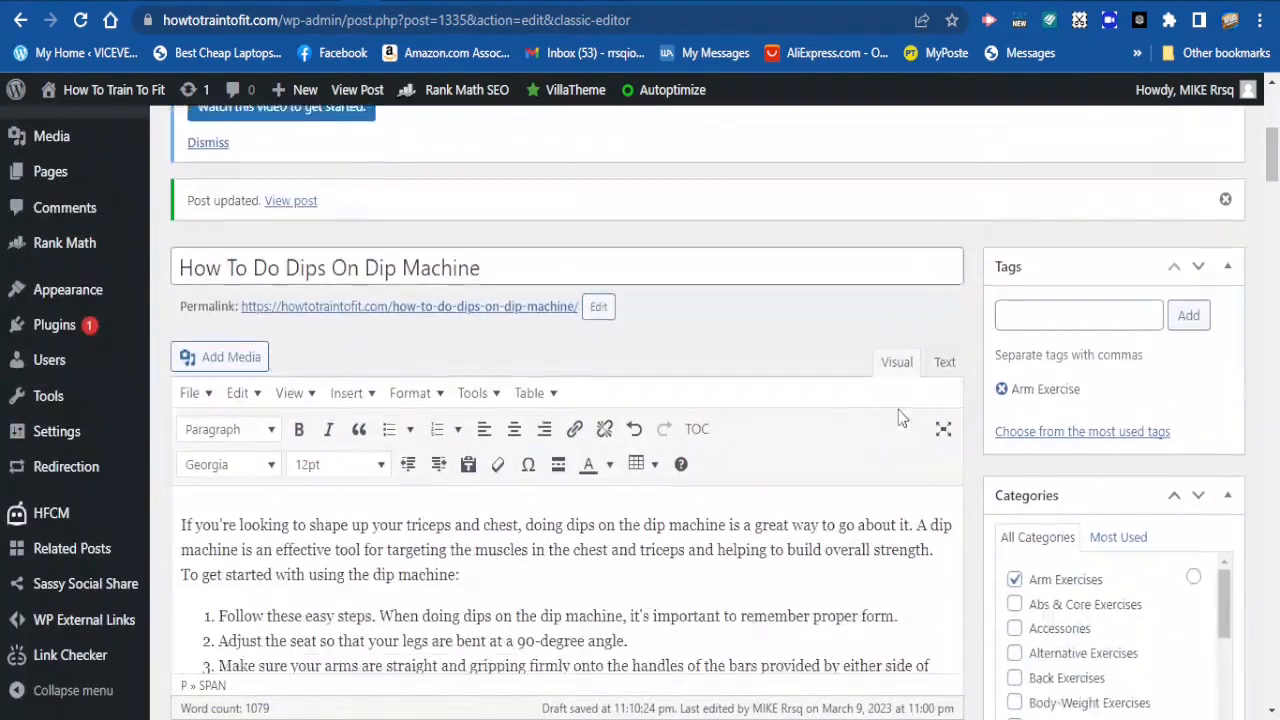
scroll(612, 476, "up", 5)
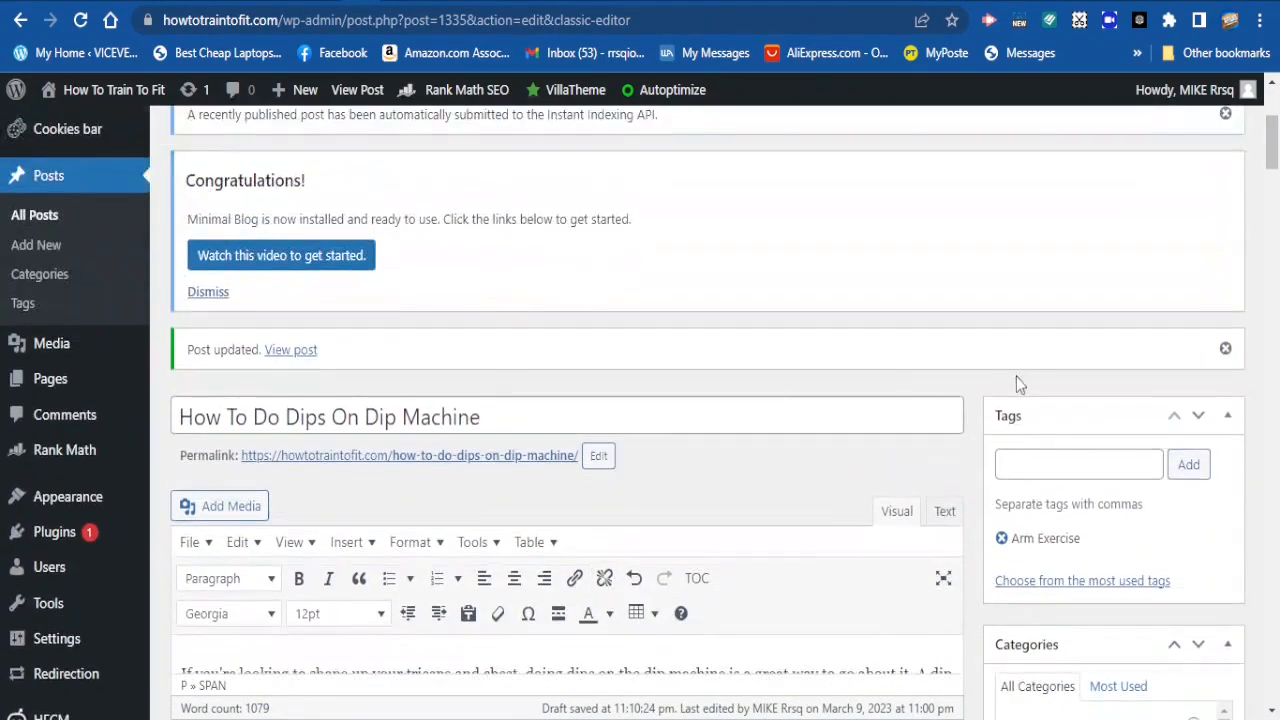
scroll(1020, 390, "down", 6)
scroll(1041, 355, "up", 1)
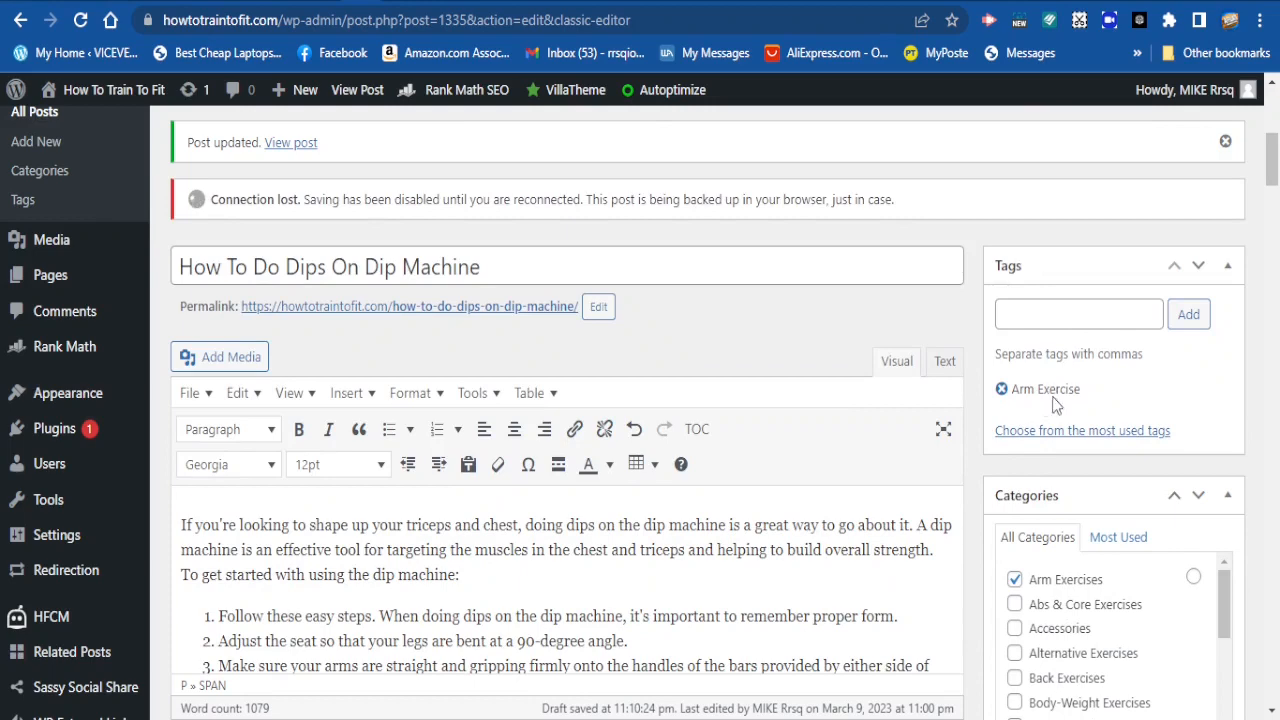
- Look through the post's category list and check its featured image
scroll(1075, 400, "down", 1)
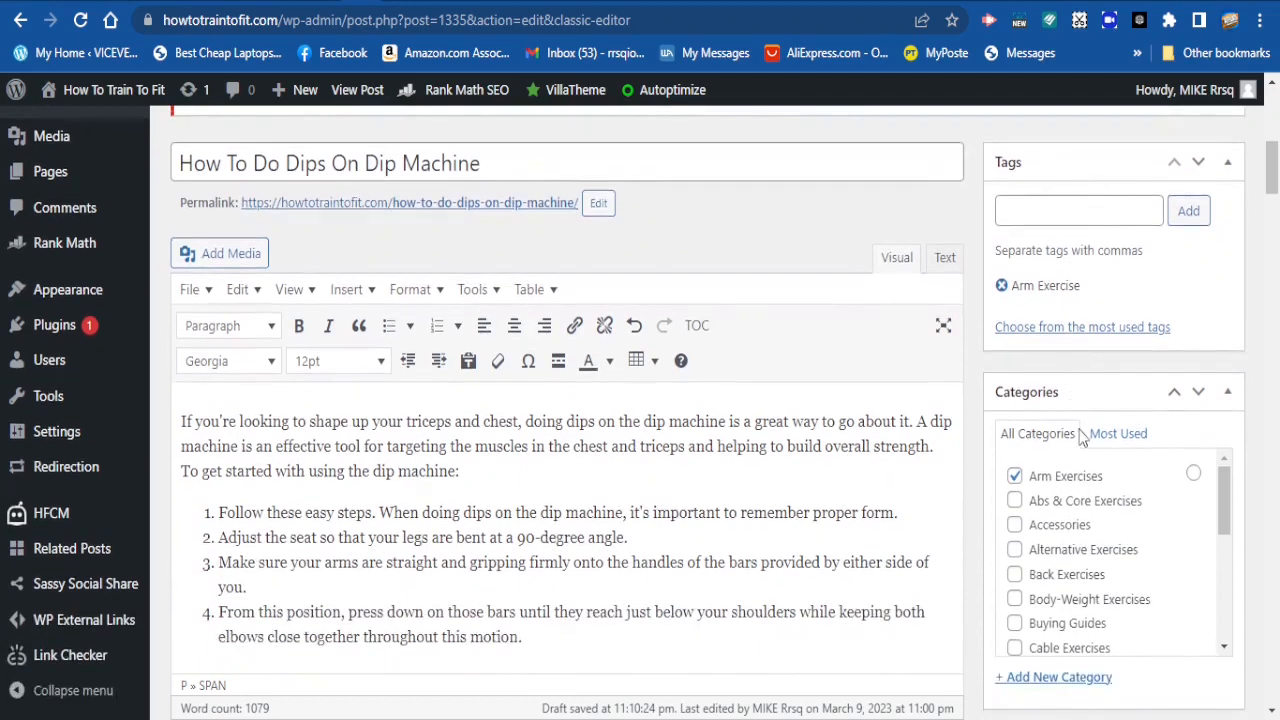
scroll(1081, 433, "down", 1)
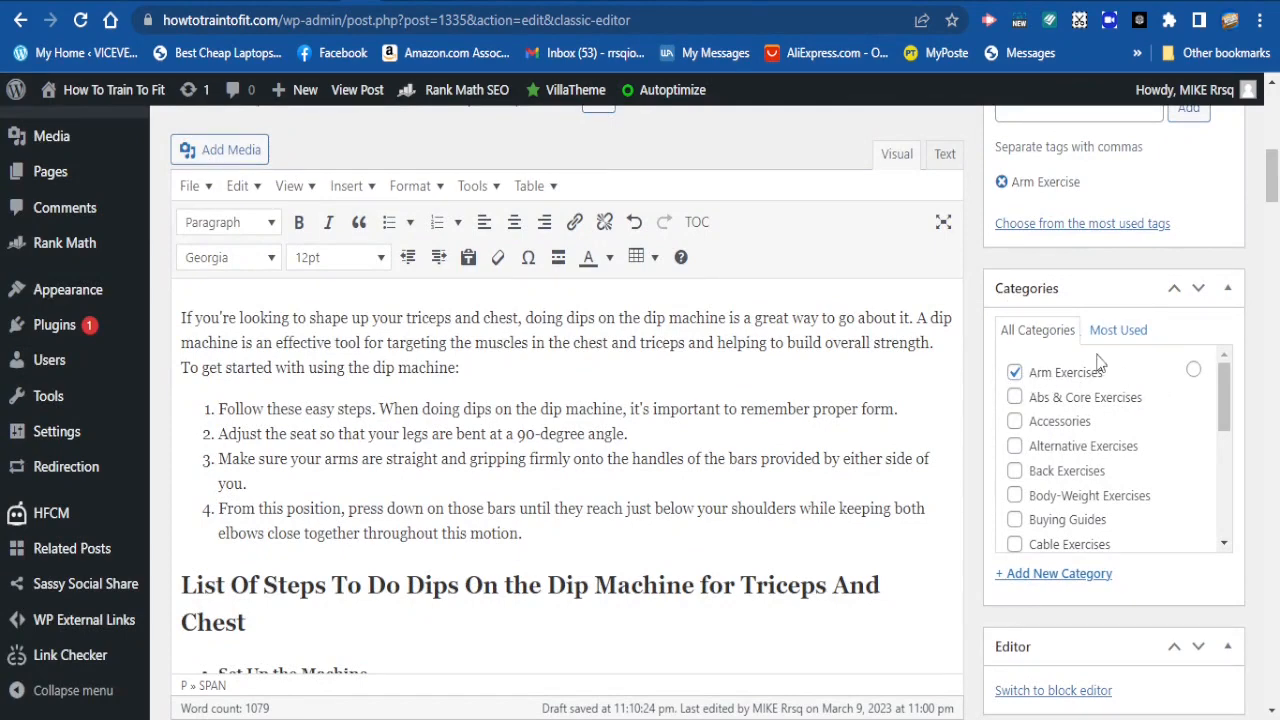
scroll(1045, 285, "up", 1)
scroll(1149, 363, "down", 2)
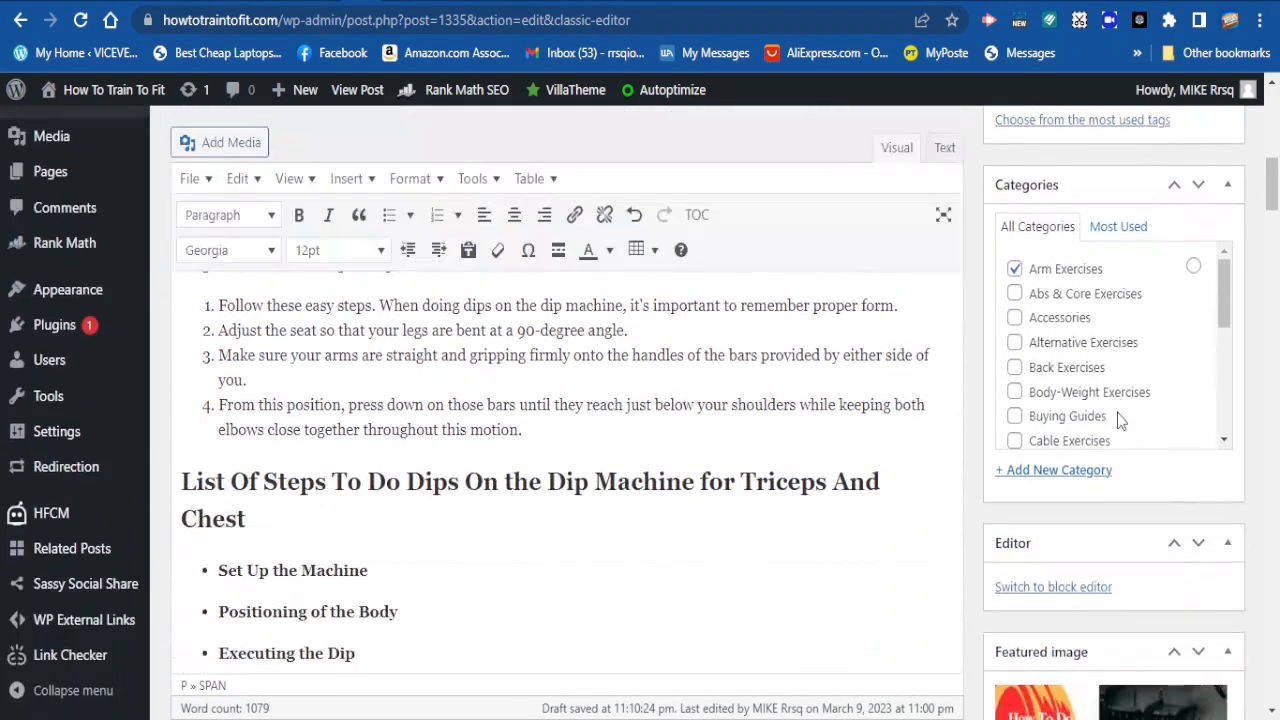
scroll(1120, 417, "down", 3)
scroll(1045, 480, "down", 1)
scroll(837, 443, "down", 2)
scroll(786, 443, "up", 6)
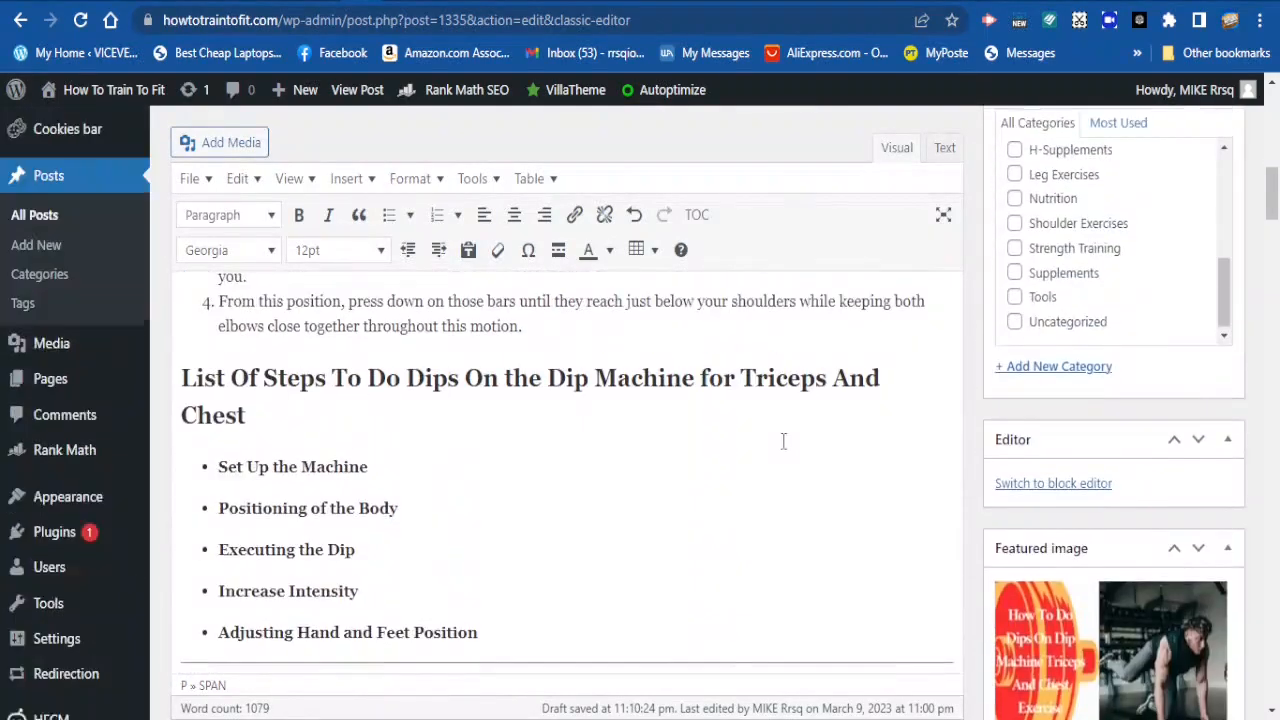
scroll(783, 440, "down", 3)
scroll(783, 440, "down", 2)
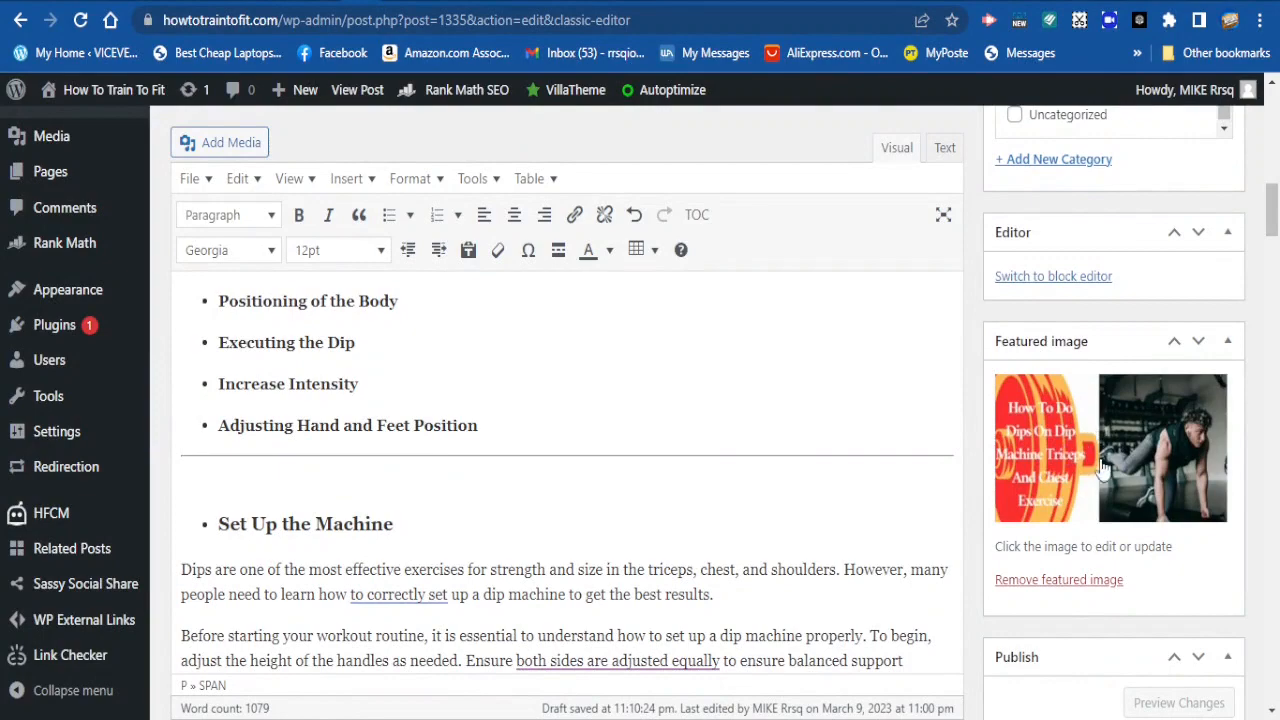
- Select the dip machine image above the Executing the Dip section, open its image details, and close them
scroll(715, 450, "down", 2)
scroll(651, 452, "down", 7)
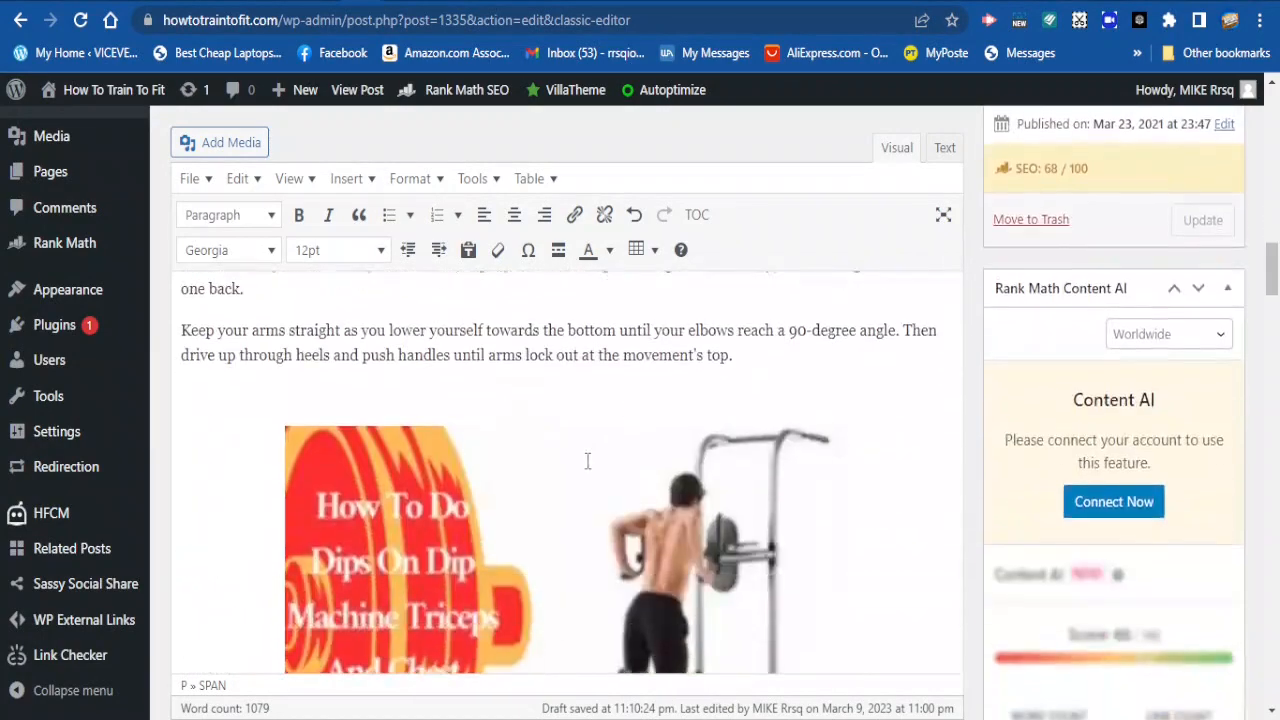
scroll(390, 484, "up", 1)
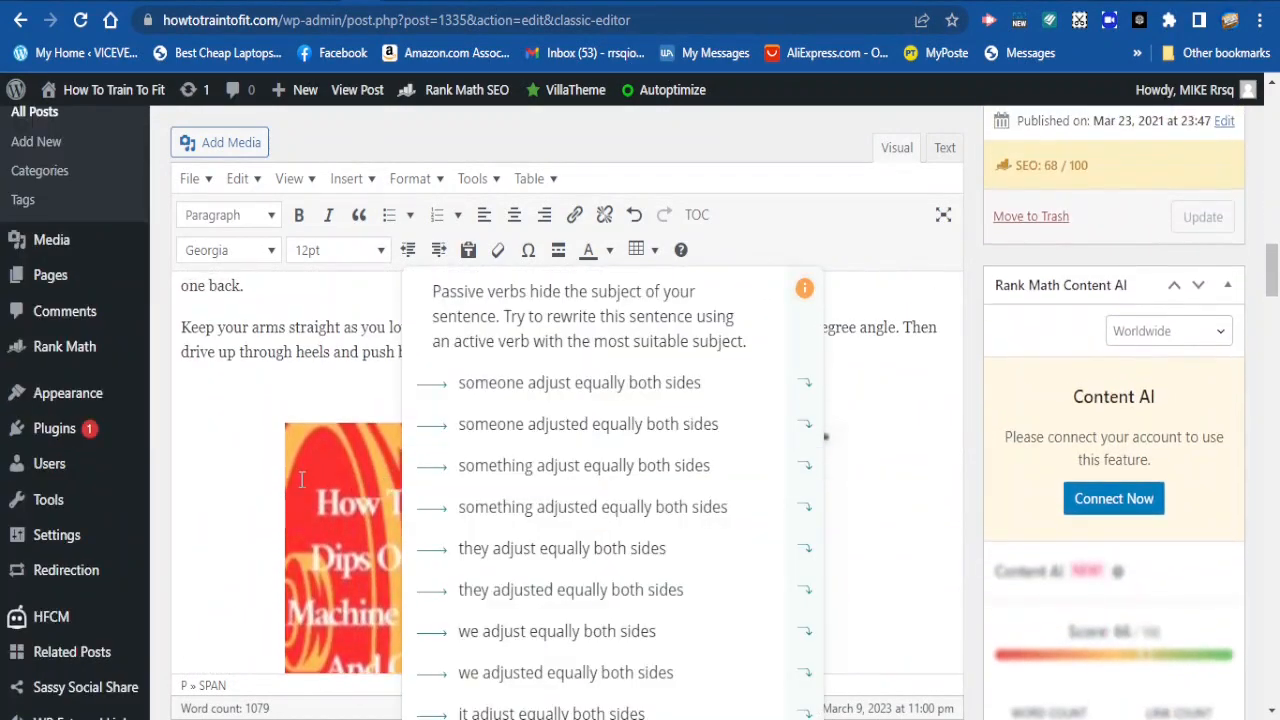
scroll(304, 481, "down", 1)
left_click(605, 470)
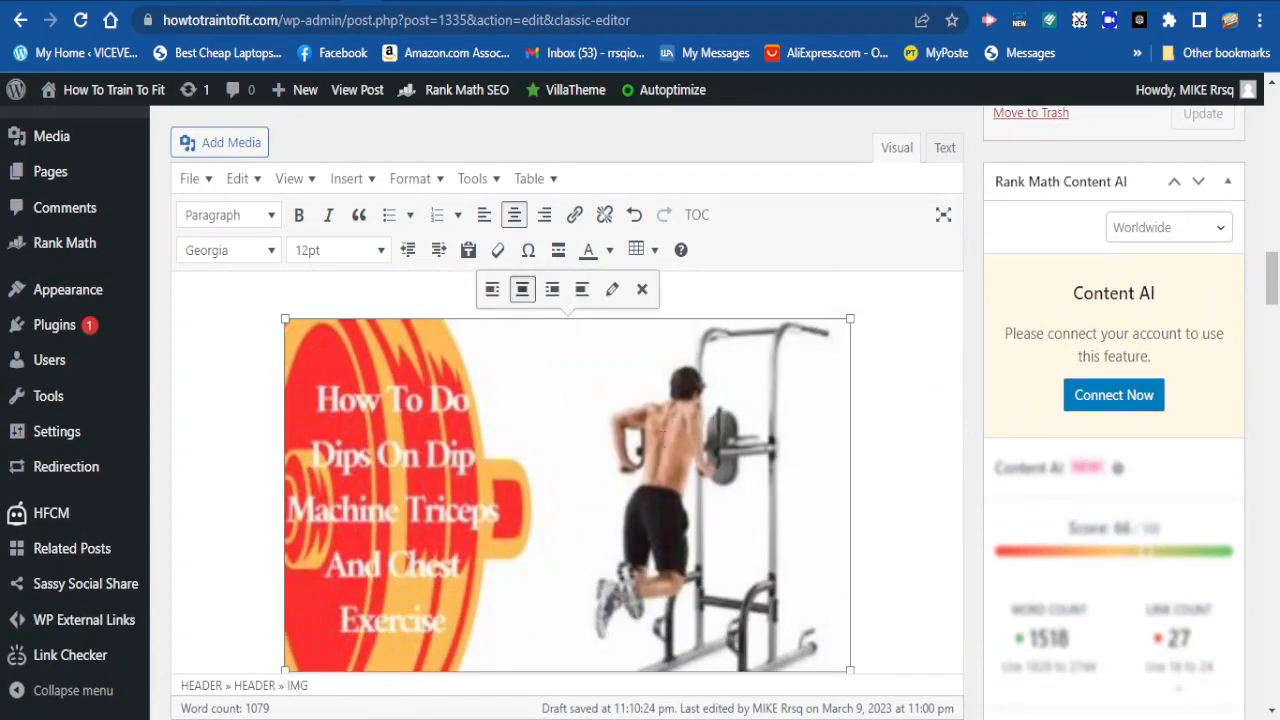
scroll(662, 440, "down", 1)
scroll(594, 412, "up", 2)
scroll(594, 414, "down", 4)
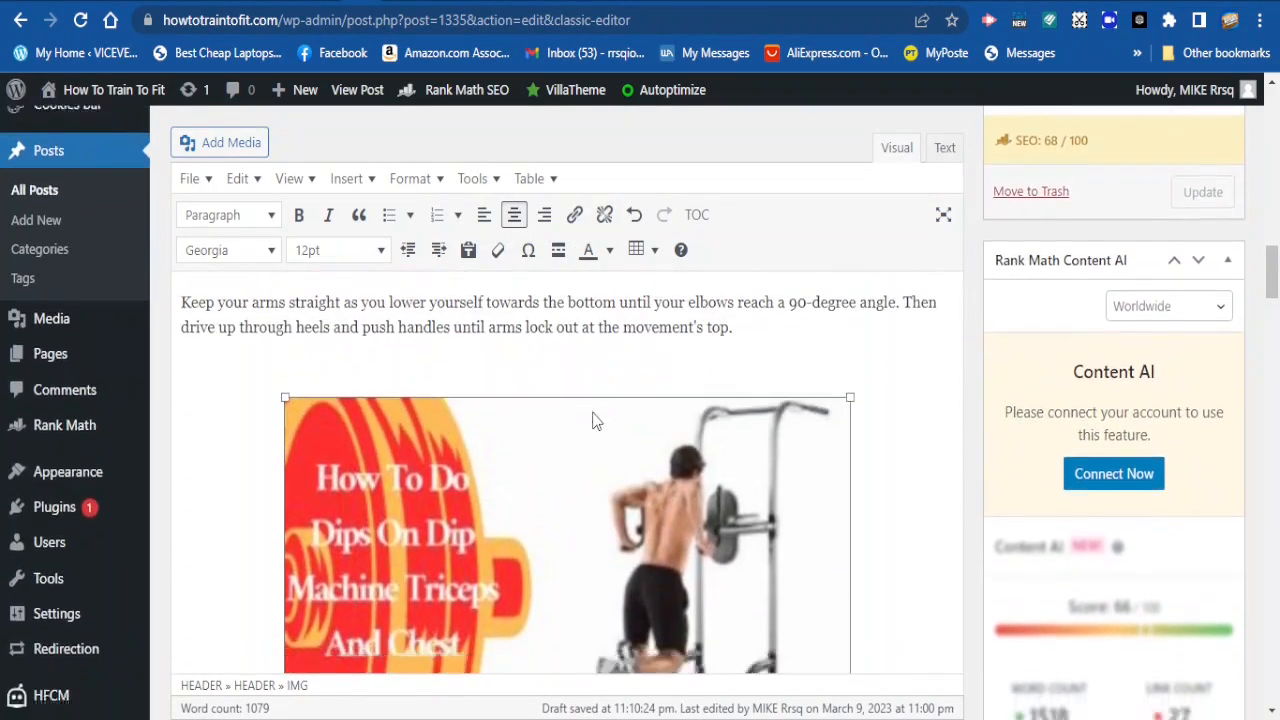
scroll(594, 416, "up", 3)
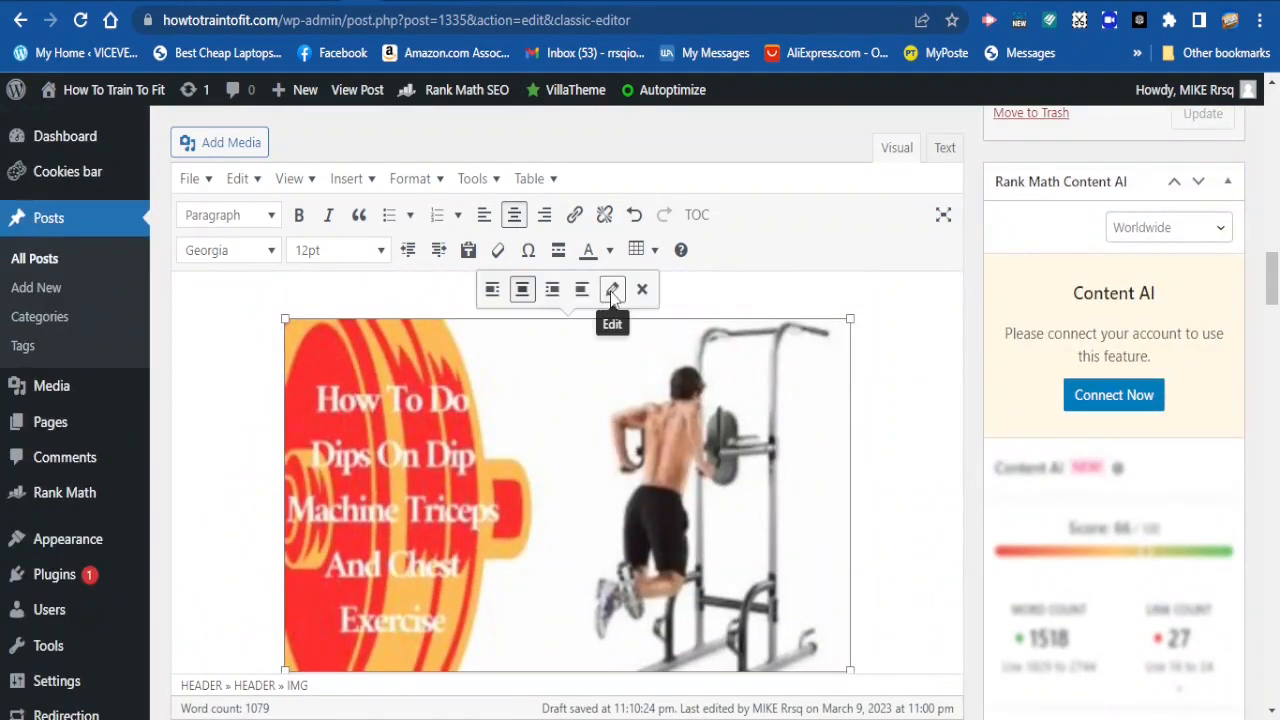
left_click(613, 290)
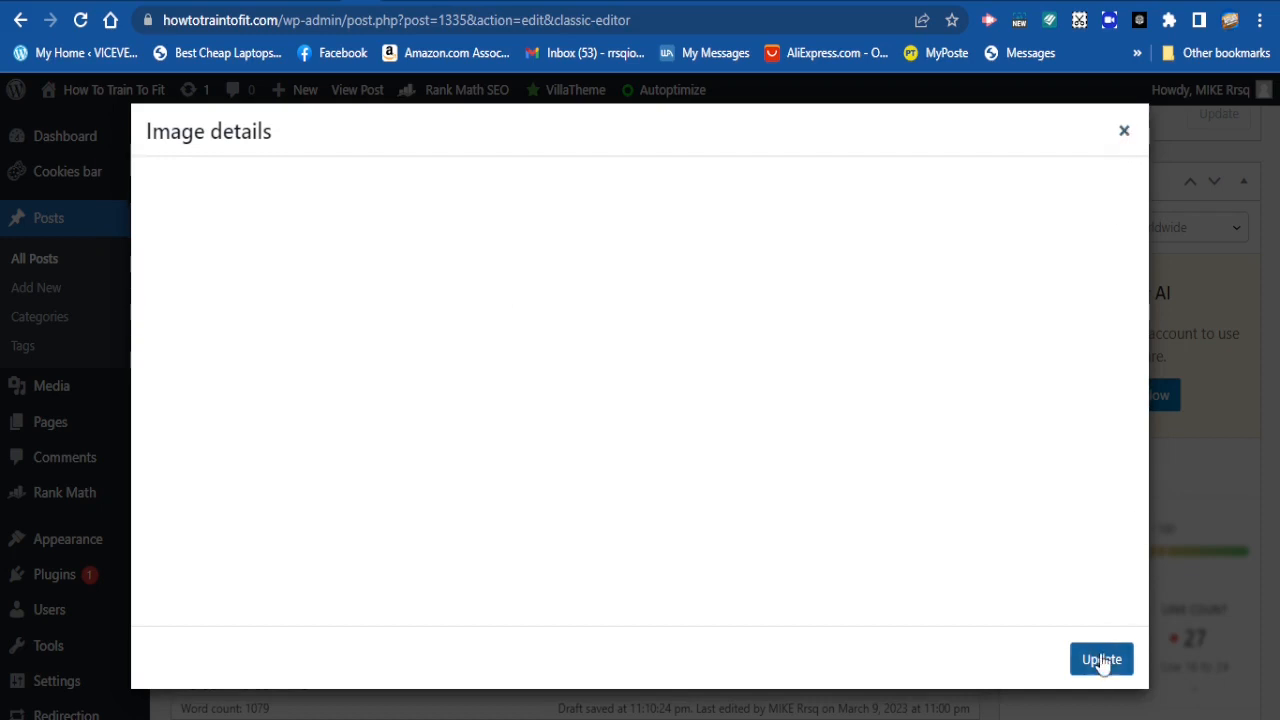
left_click(1124, 131)
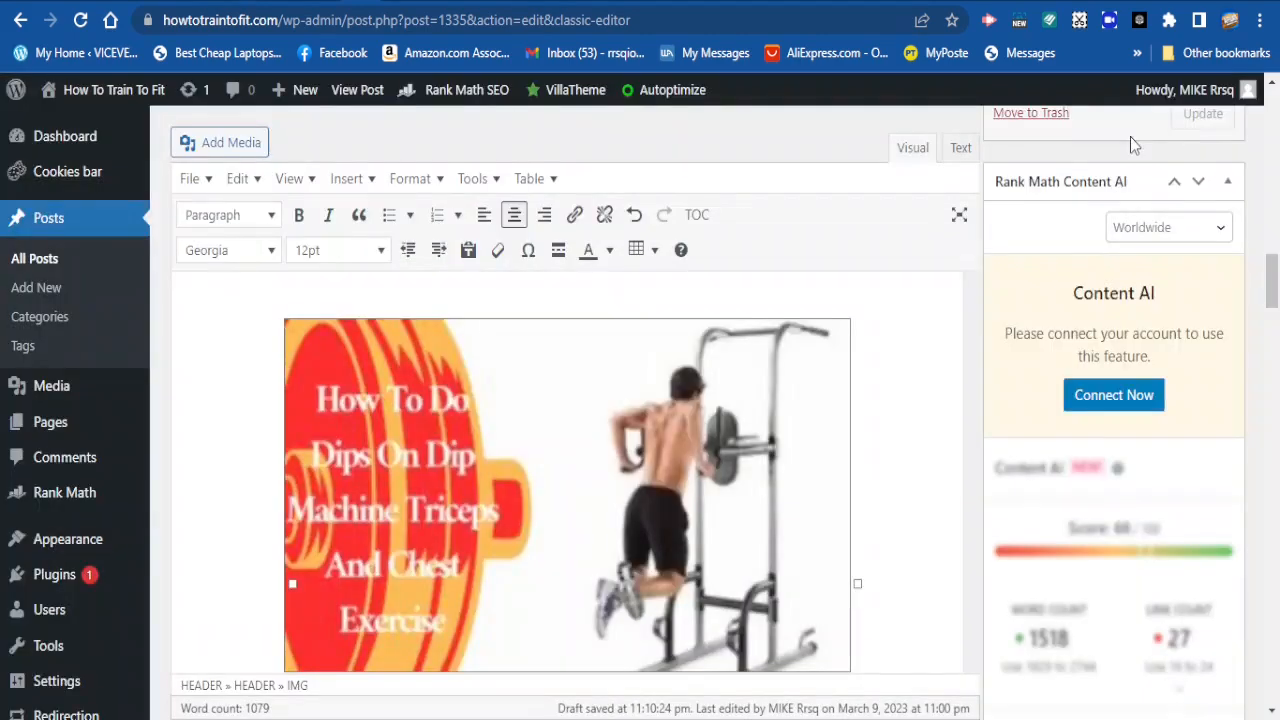
- Look through the rest of the post down to the Rank Math SEO preview and return to the body positioning paragraphs
scroll(1100, 391, "down", 3)
scroll(1100, 391, "down", 10)
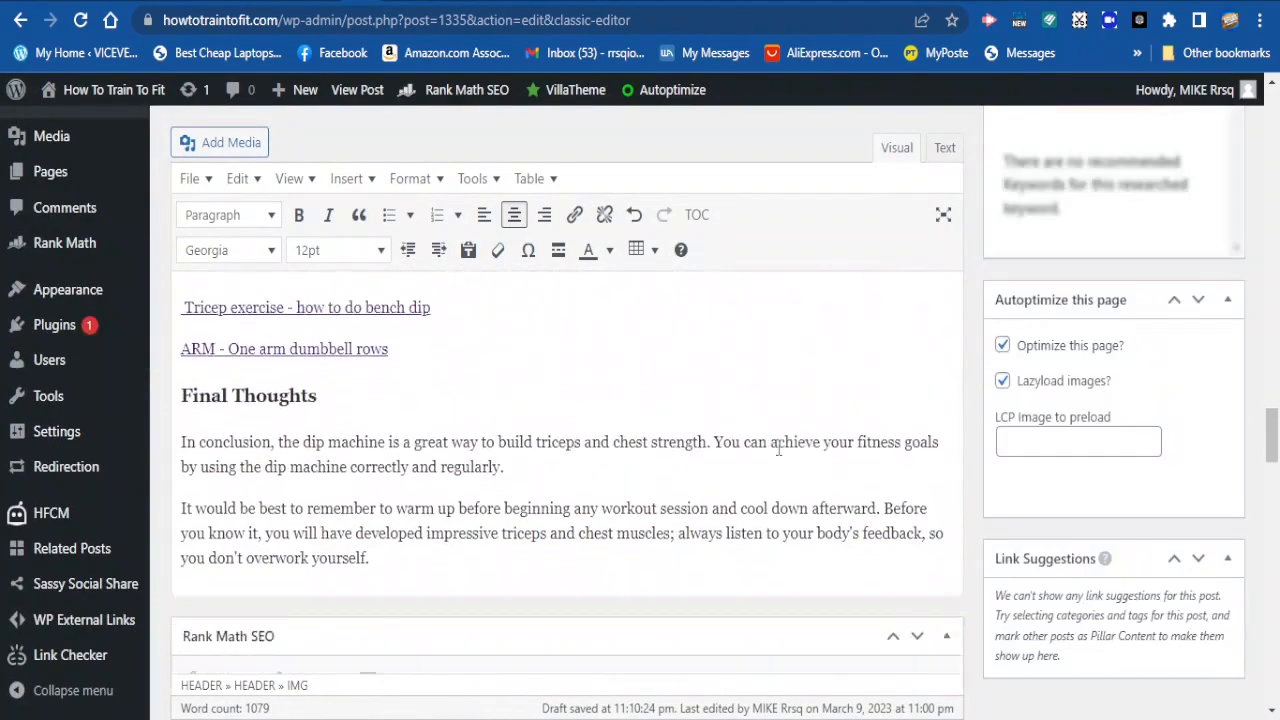
scroll(778, 448, "up", 8)
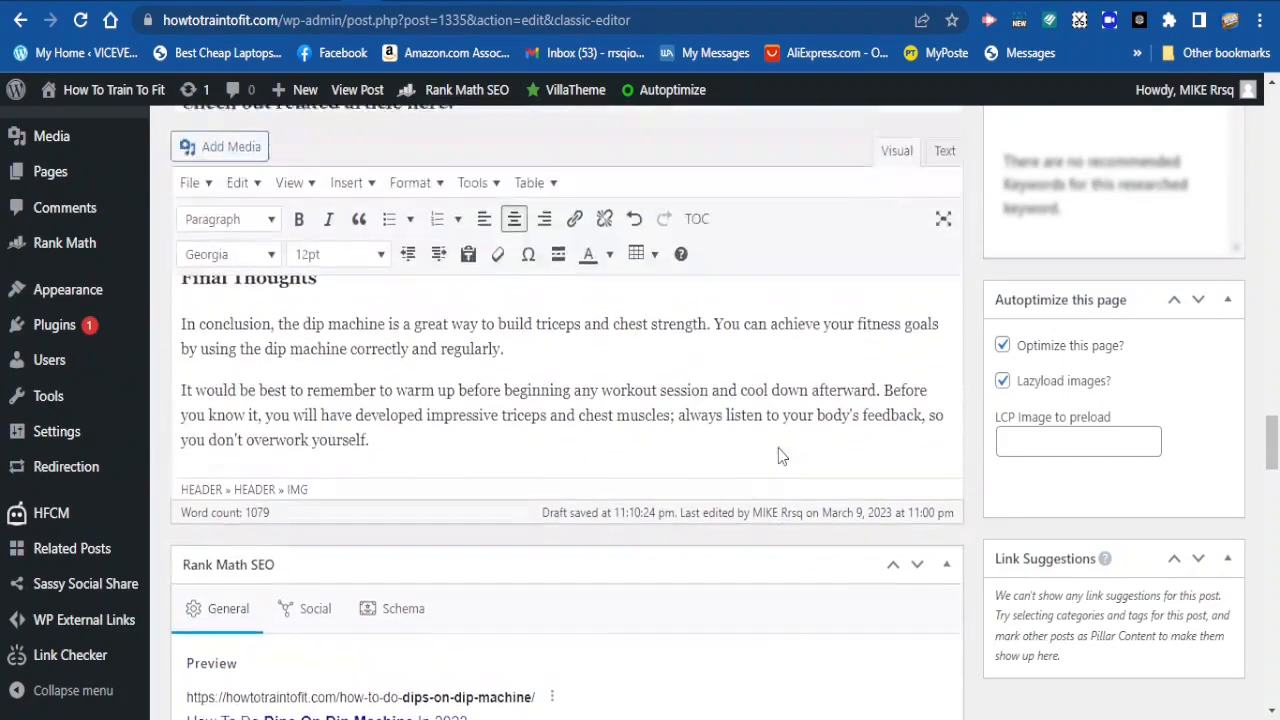
scroll(1114, 410, "up", 1)
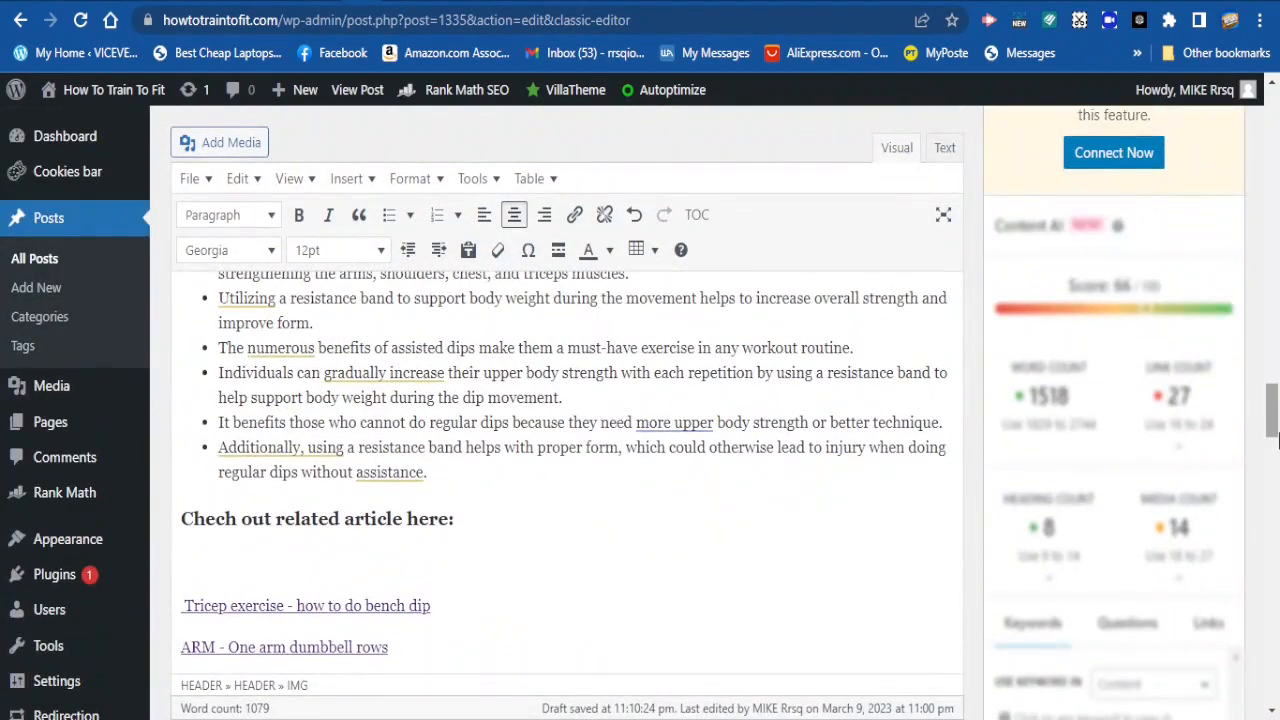
left_click_drag(1270, 436, 1268, 380)
scroll(1194, 425, "down", 3)
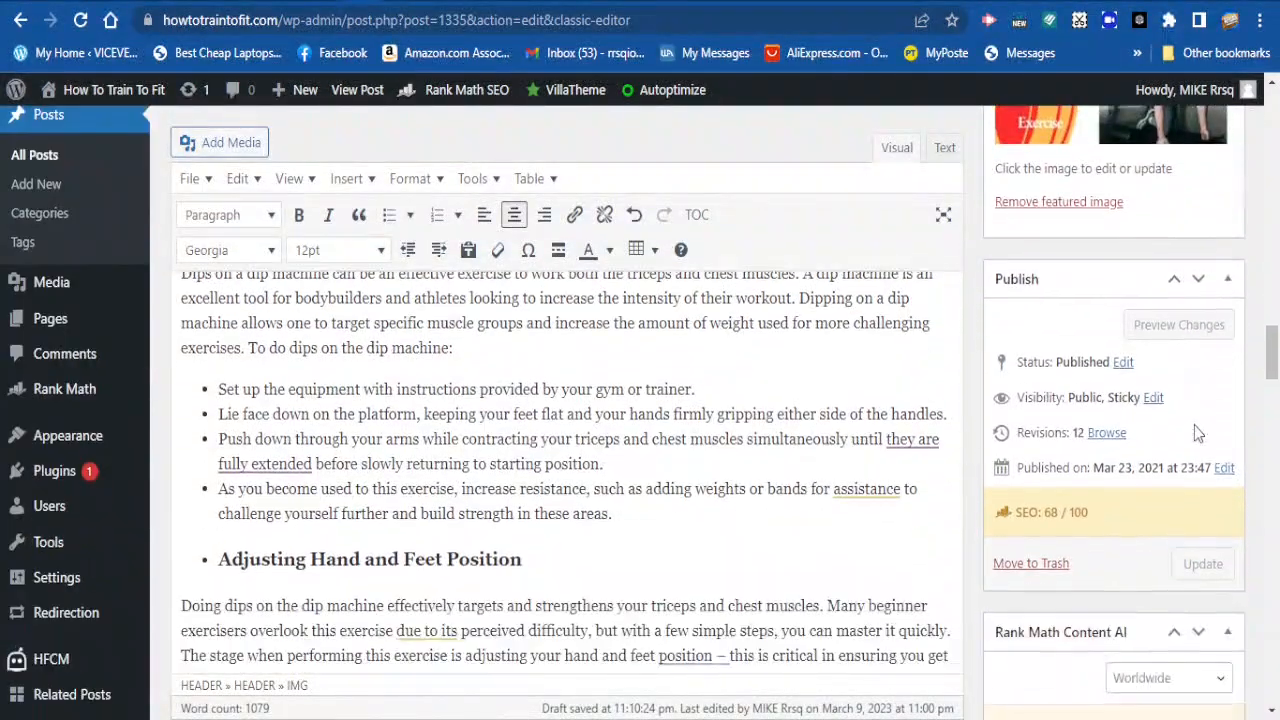
scroll(1196, 432, "down", 8)
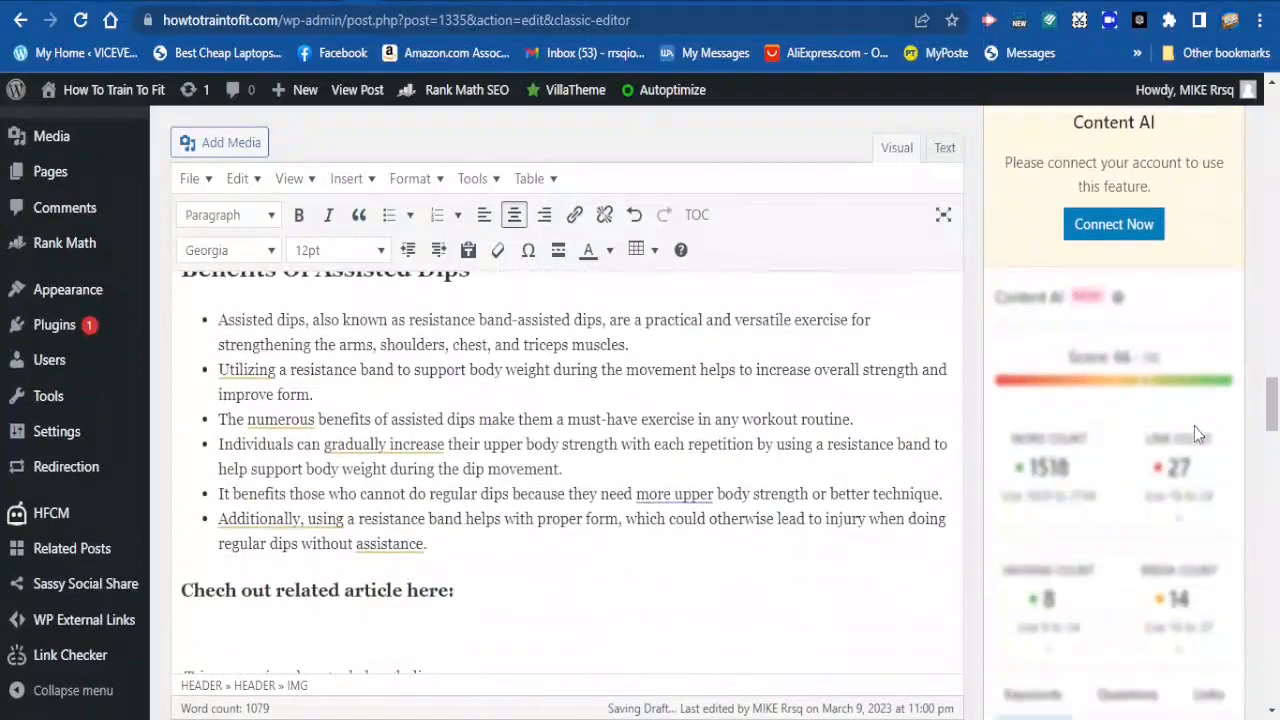
scroll(1194, 427, "down", 5)
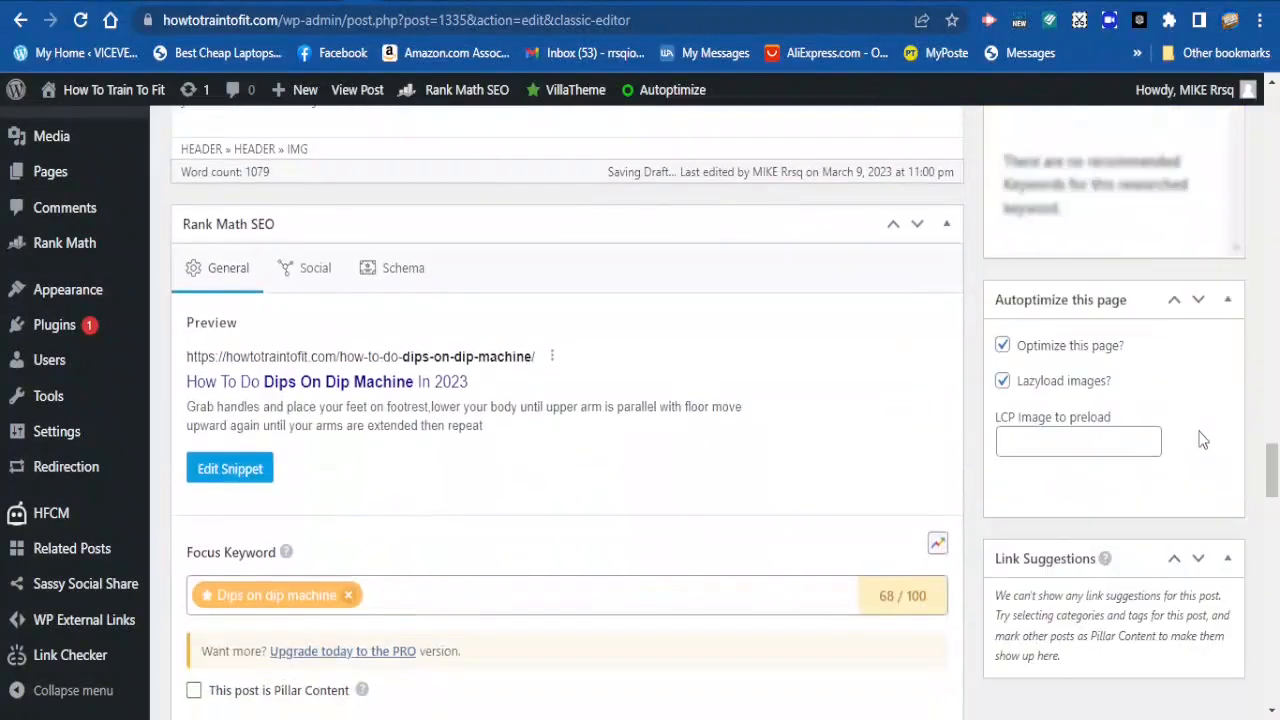
scroll(1200, 435, "up", 7)
scroll(1207, 440, "up", 15)
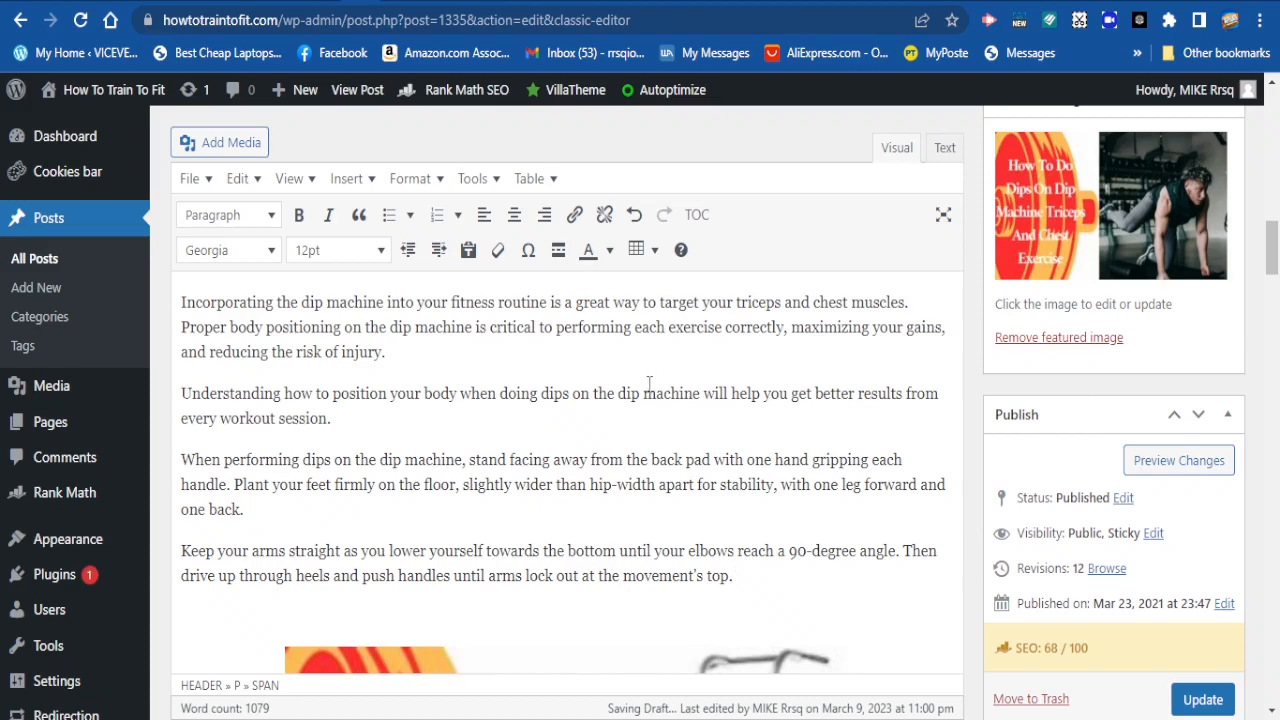
- Review the post's sections from the dip machine image through Final Thoughts and back up to the image
scroll(615, 400, "down", 5)
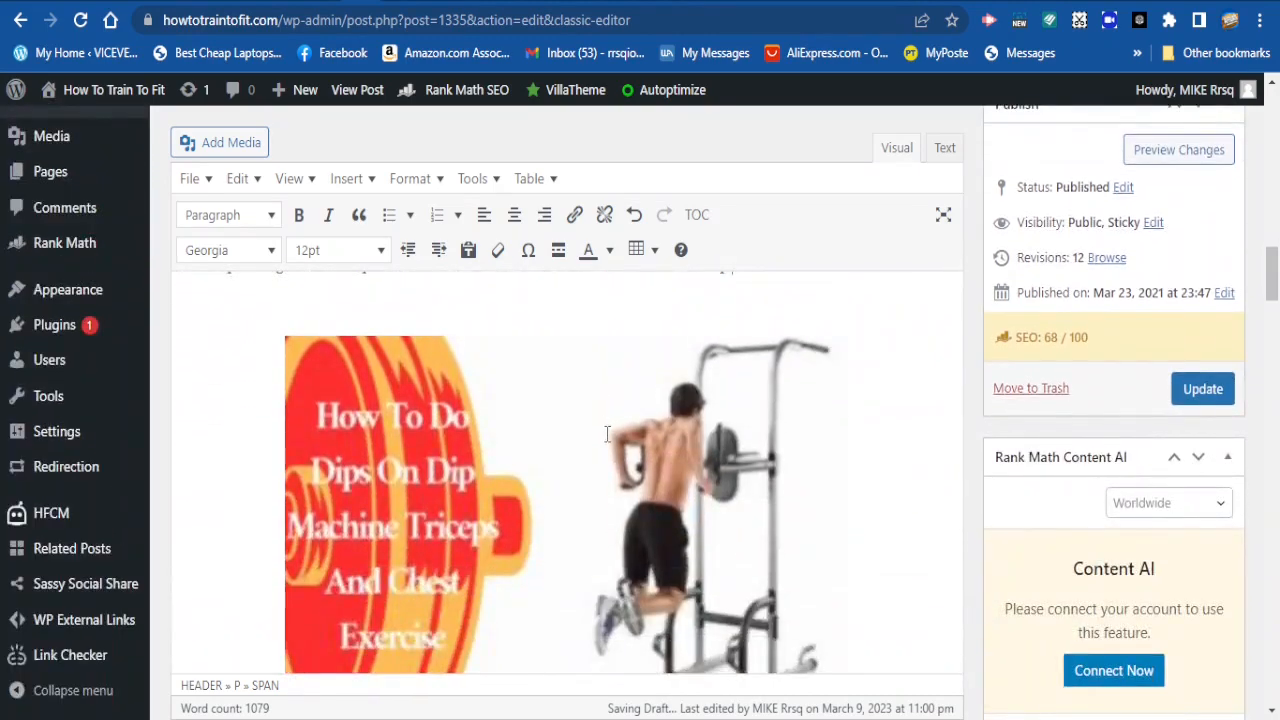
scroll(607, 434, "down", 15)
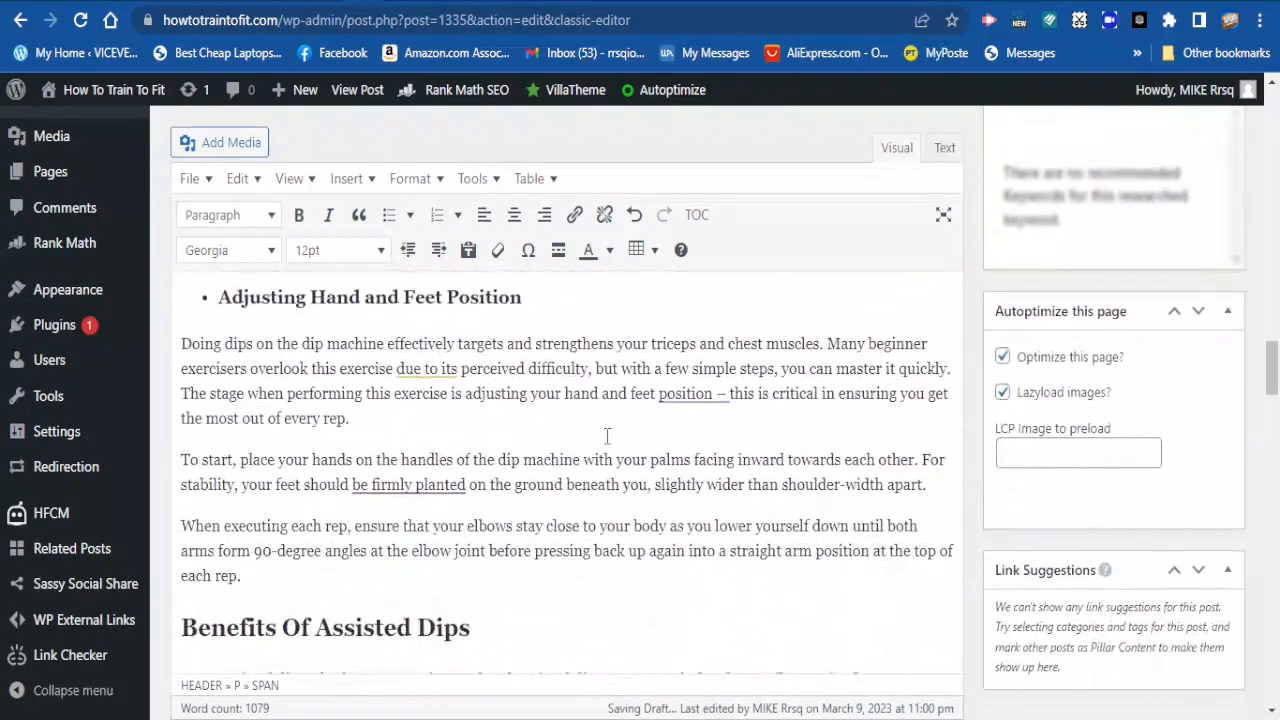
scroll(607, 436, "down", 10)
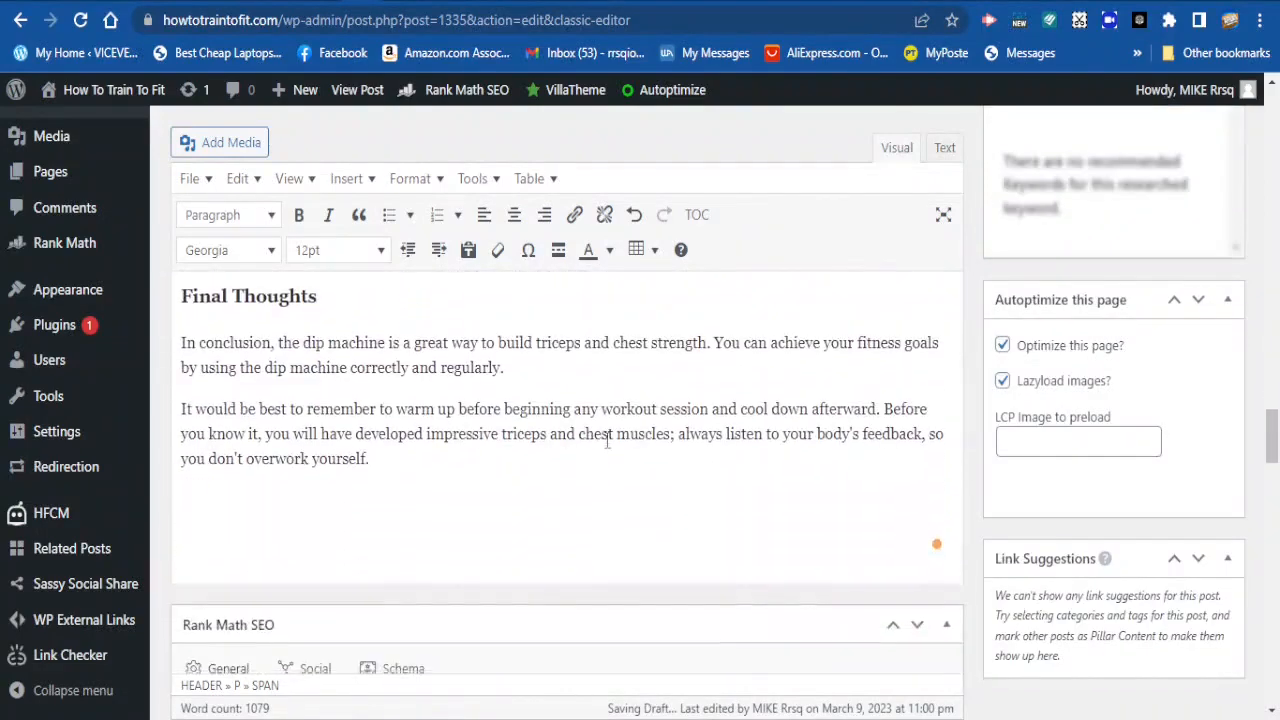
scroll(607, 436, "up", 8)
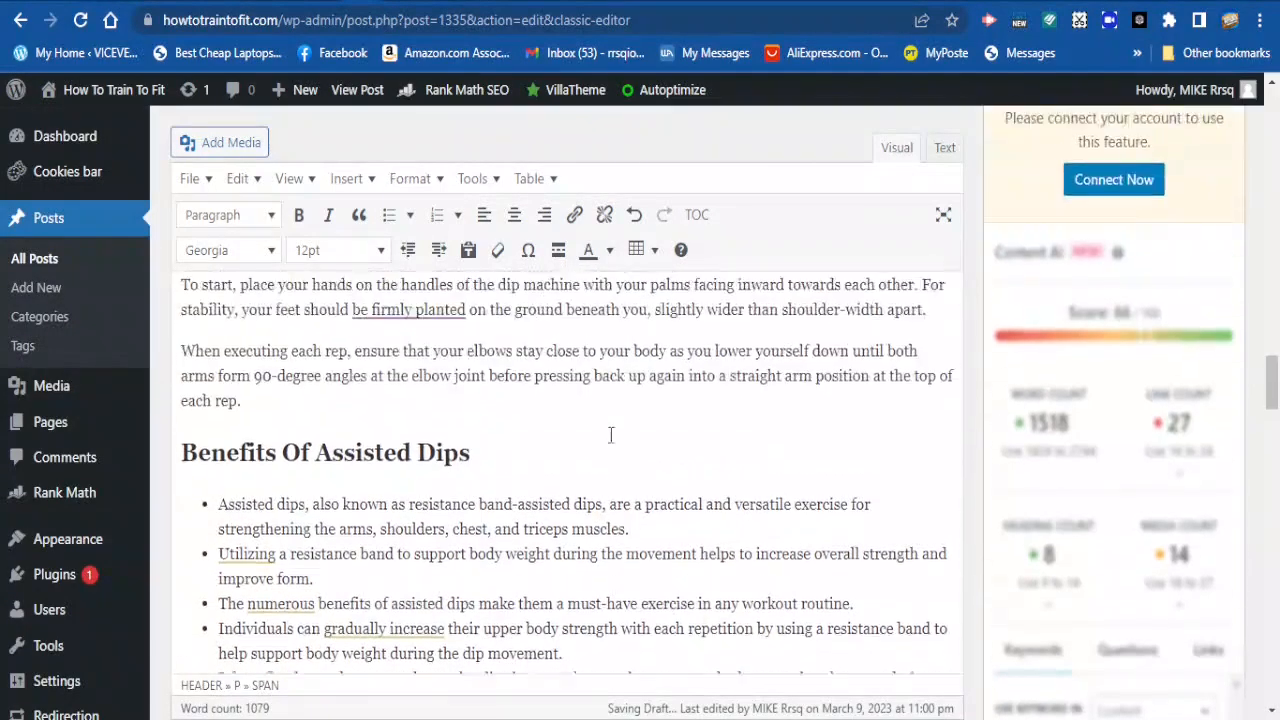
scroll(610, 435, "up", 4)
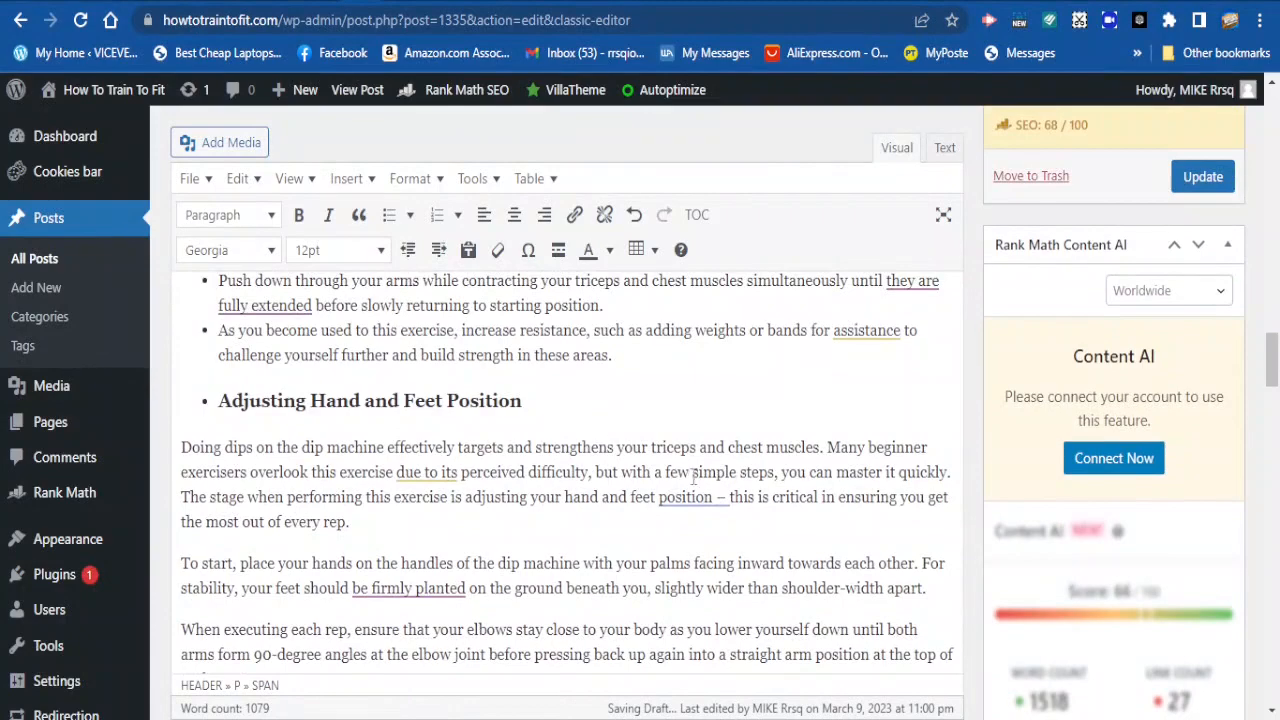
scroll(663, 484, "up", 6)
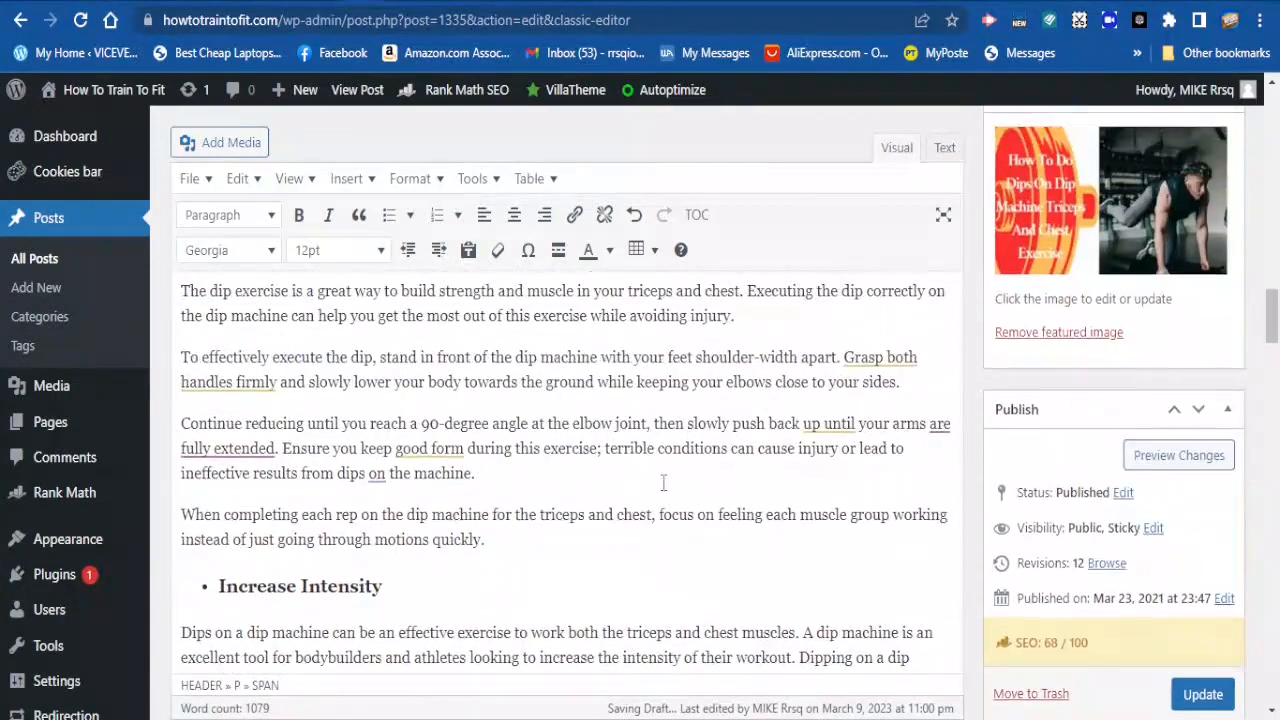
scroll(663, 484, "up", 5)
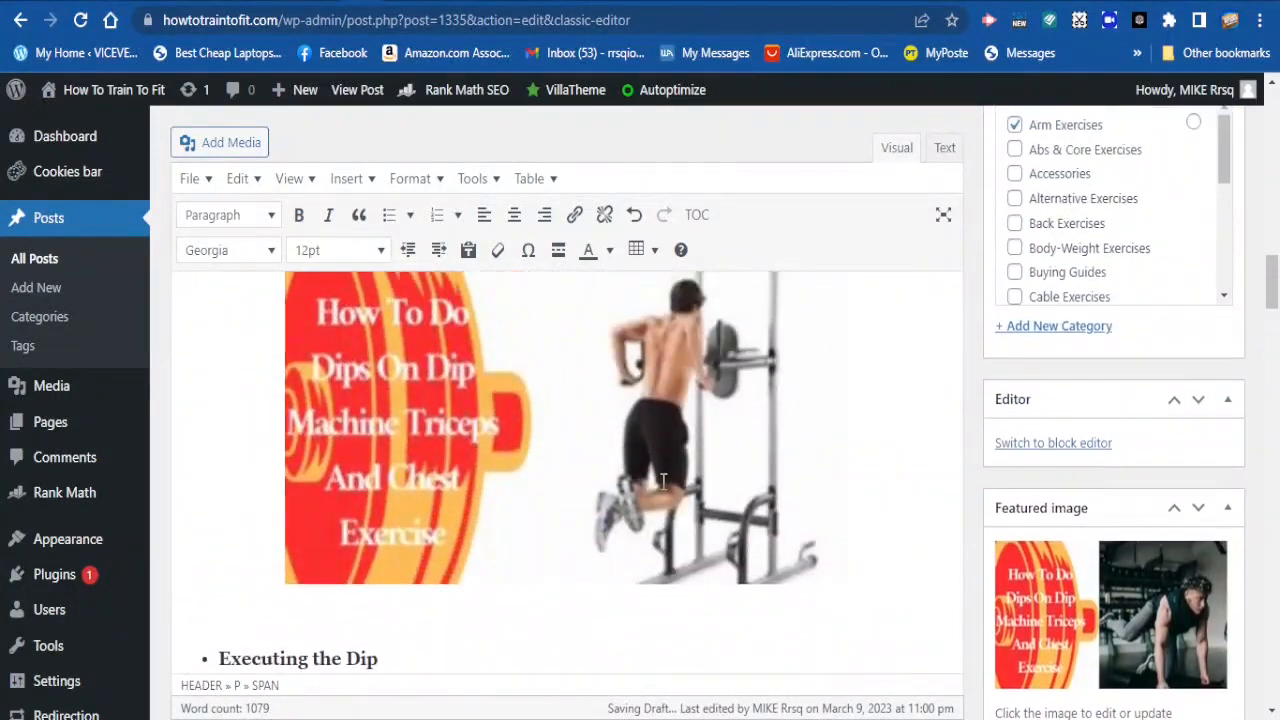
scroll(663, 484, "up", 4)
- Examine the related article links, the Final Thoughts section, and the Rank Math snippet preview, focus keyword and Basic SEO checks
scroll(663, 484, "down", 8)
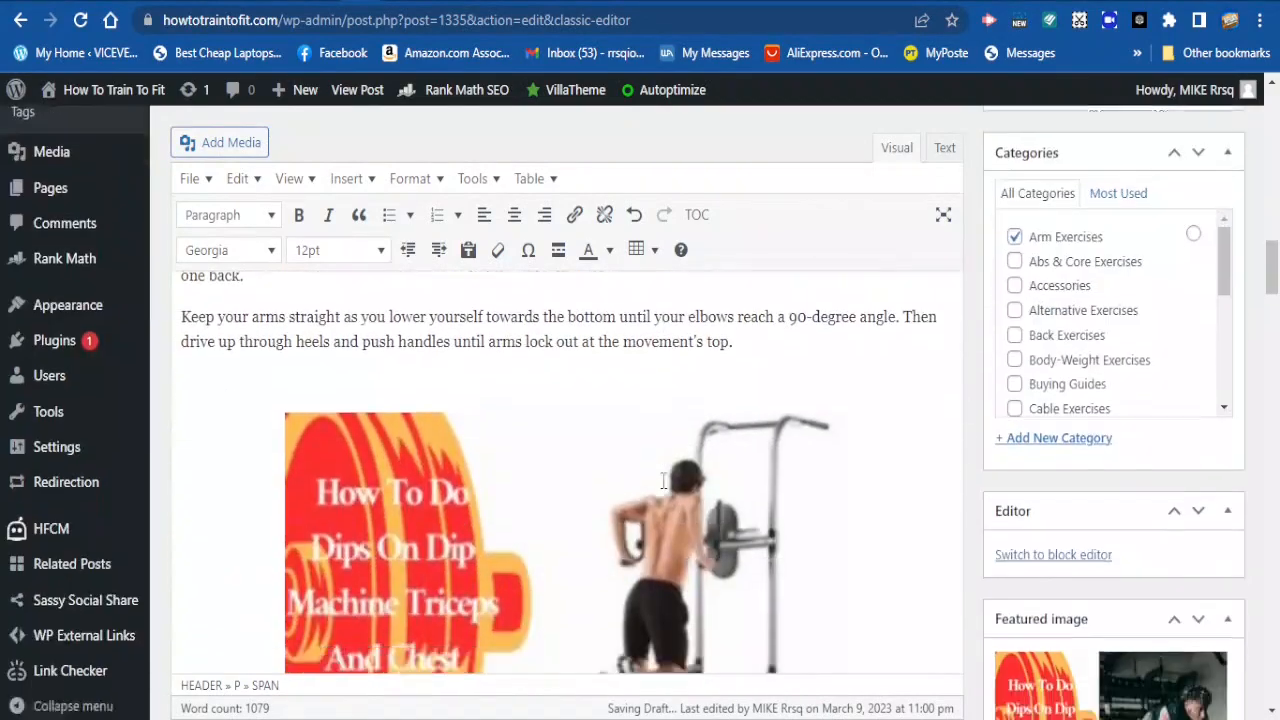
scroll(663, 484, "down", 10)
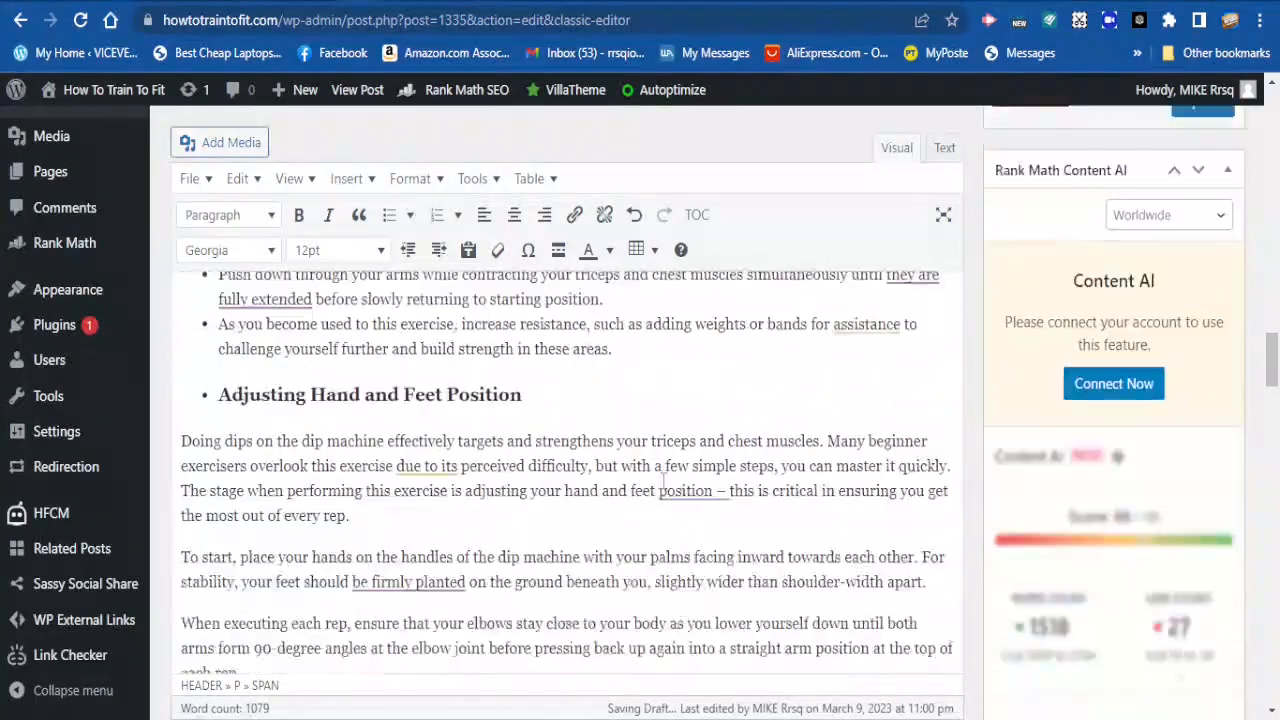
scroll(663, 484, "down", 6)
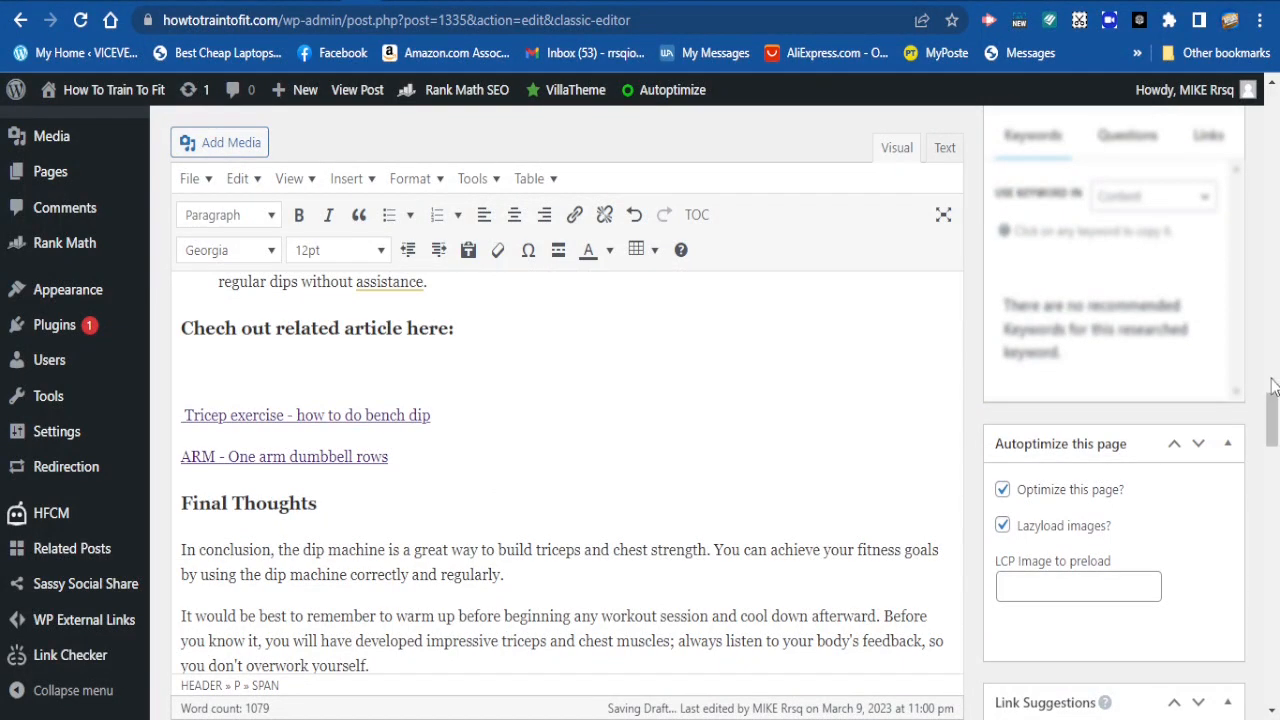
scroll(1224, 427, "down", 3)
scroll(1218, 432, "up", 2)
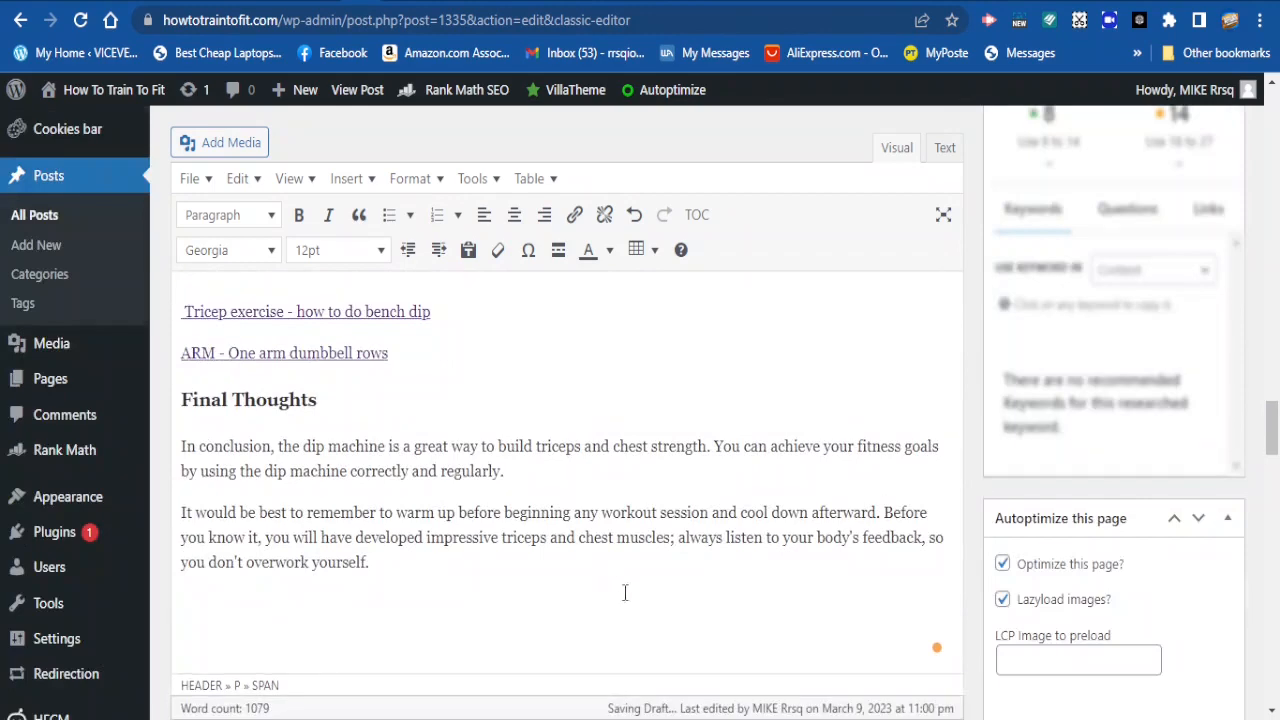
scroll(625, 594, "down", 5)
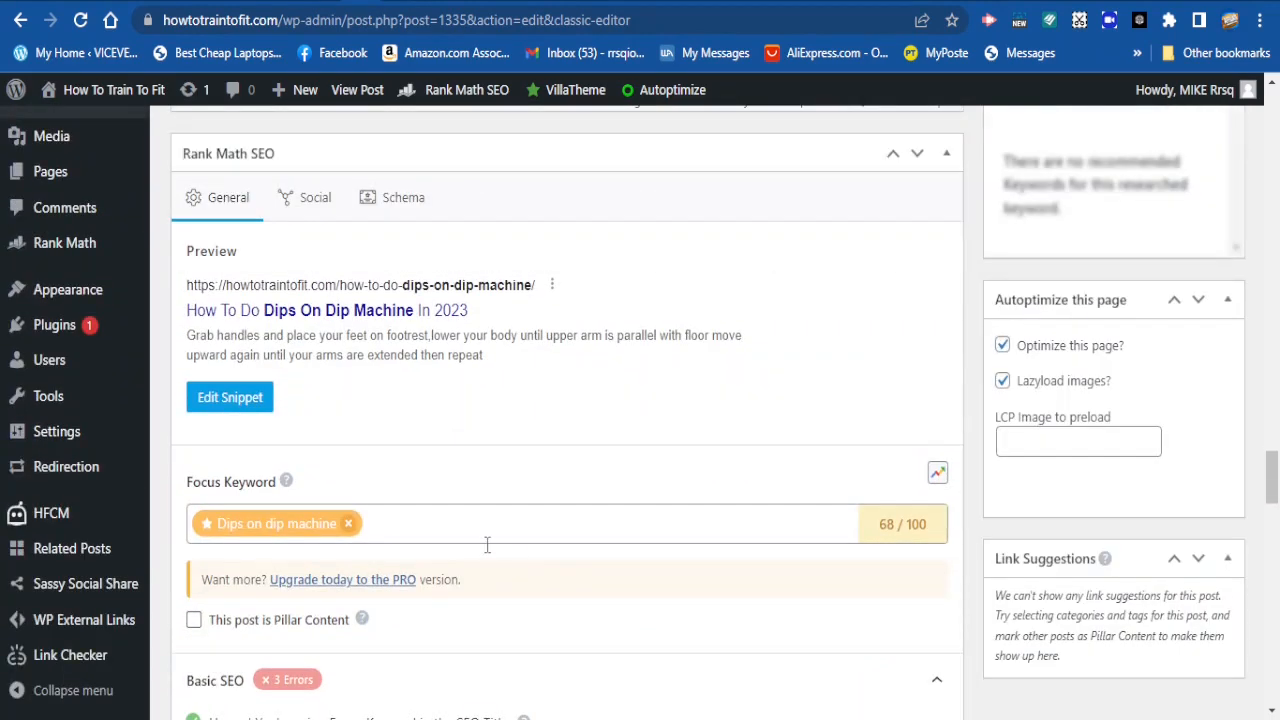
scroll(489, 550, "down", 1)
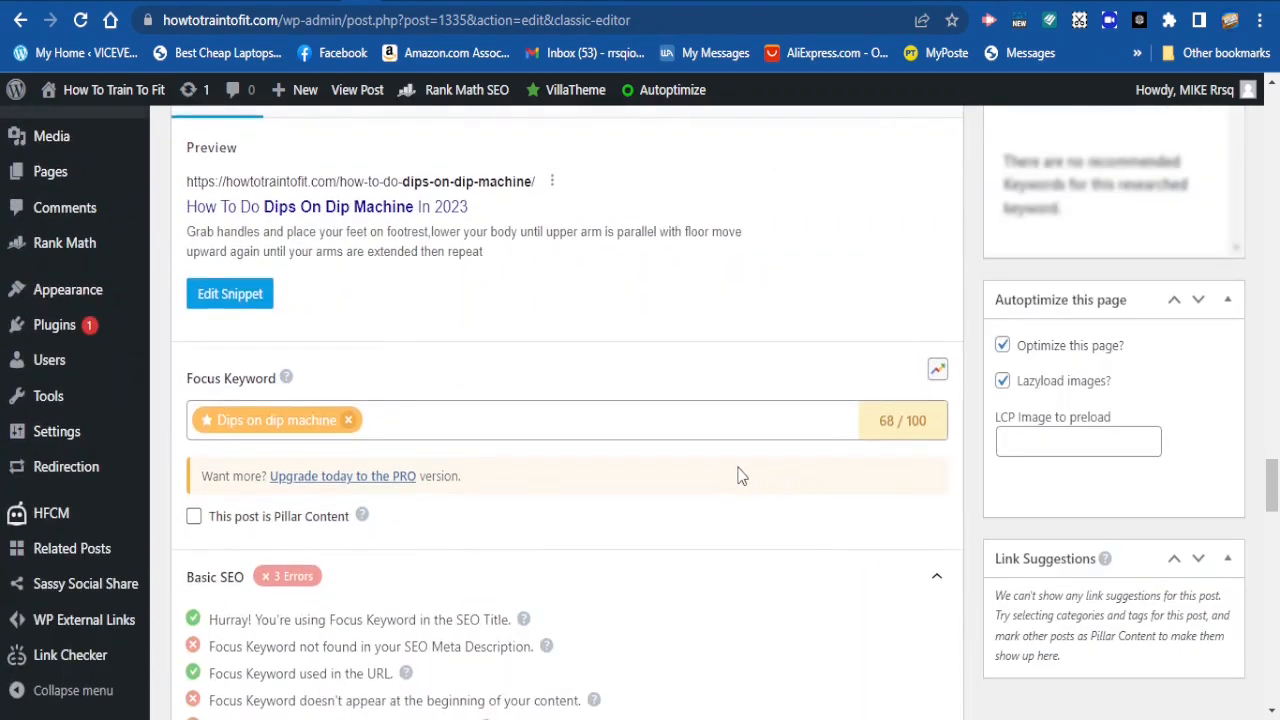
scroll(745, 475, "up", 2)
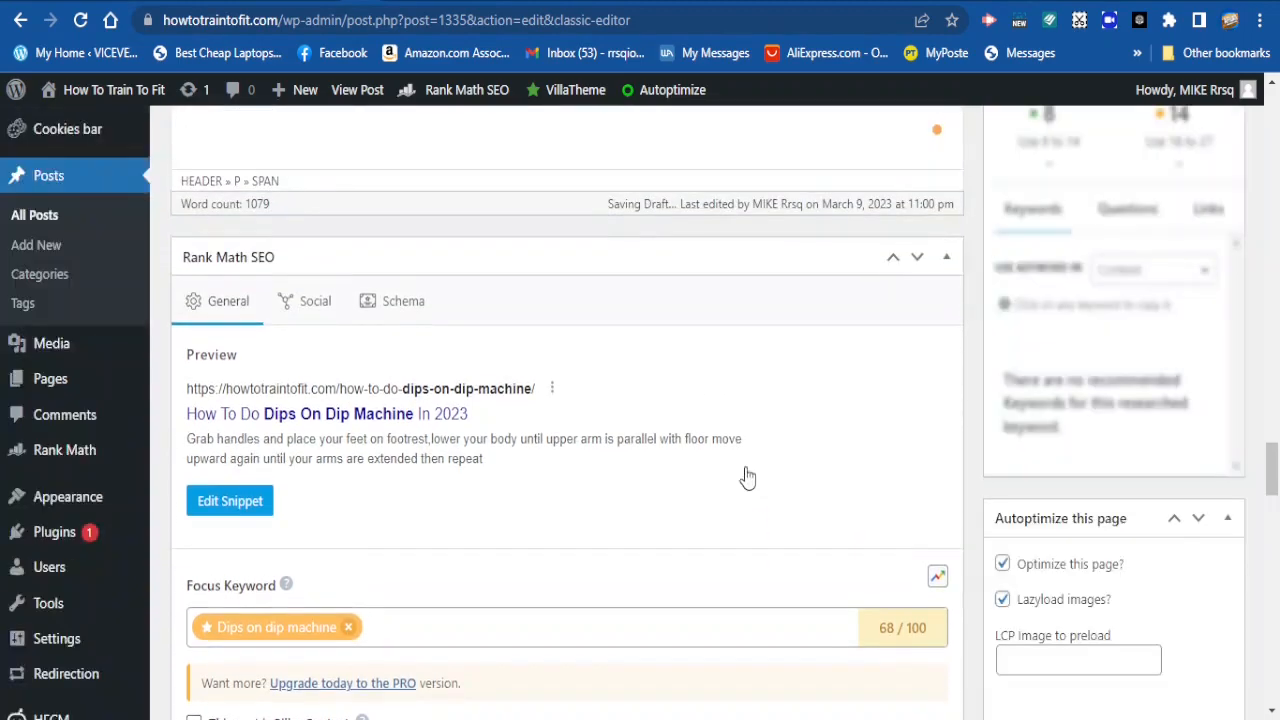
left_click_drag(1273, 487, 1207, 452)
scroll(1179, 459, "down", 10)
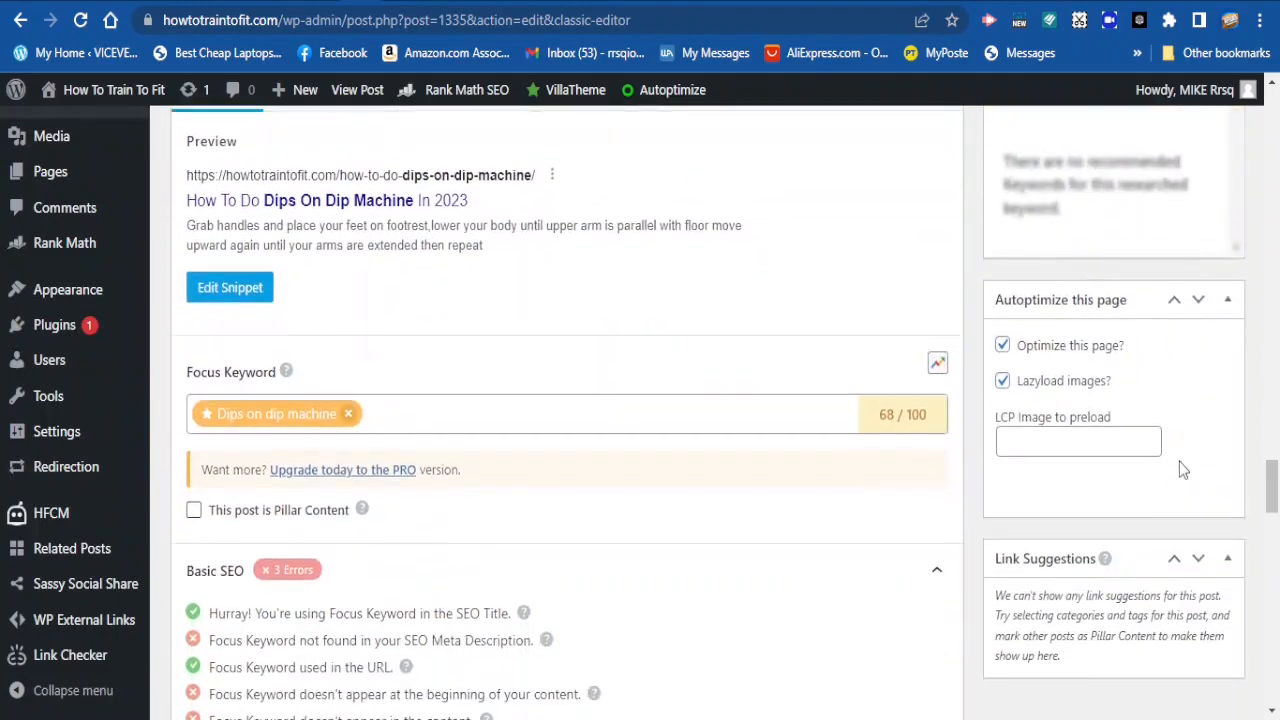
- Update the published post to save its changes
scroll(1183, 471, "up", 6)
left_click_drag(1272, 450, 1272, 398)
left_click(1203, 345)
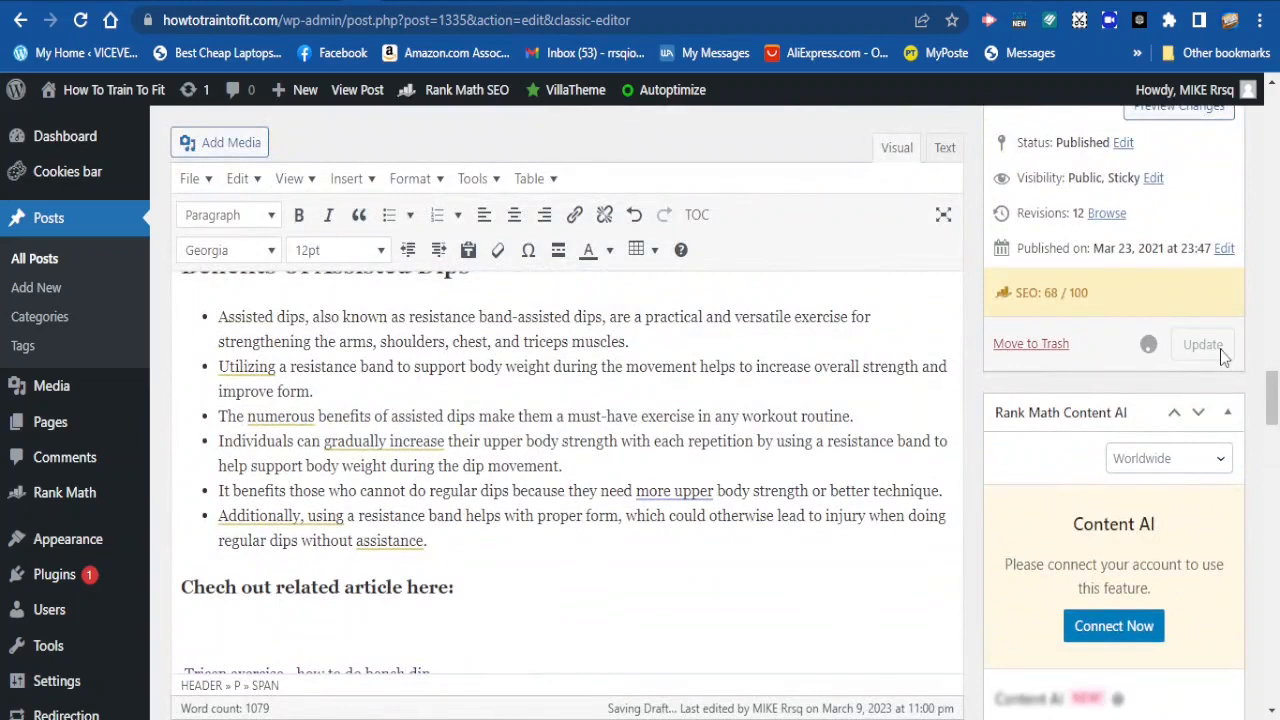